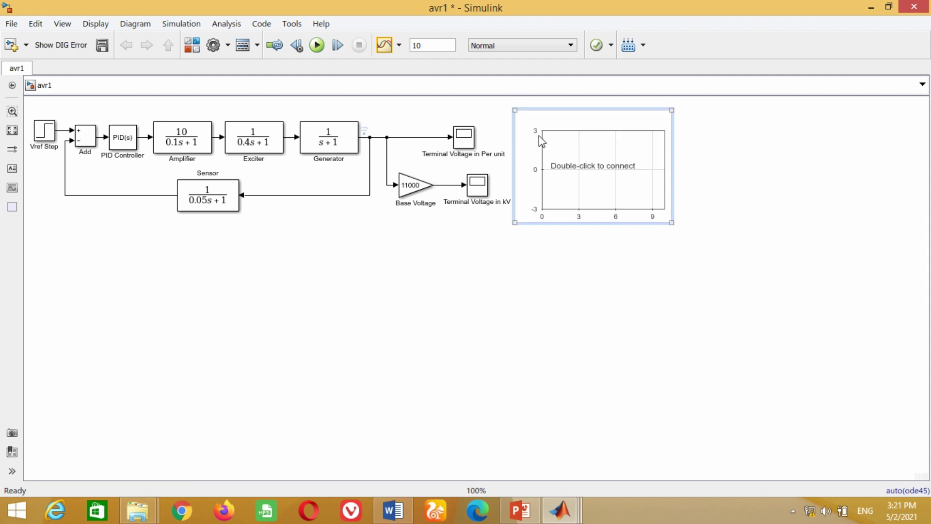
Step: Move the Dashboard Scope clear of the model's scopes and connect it to the Generator:1 output signal
left_click_drag(529, 122, 579, 139)
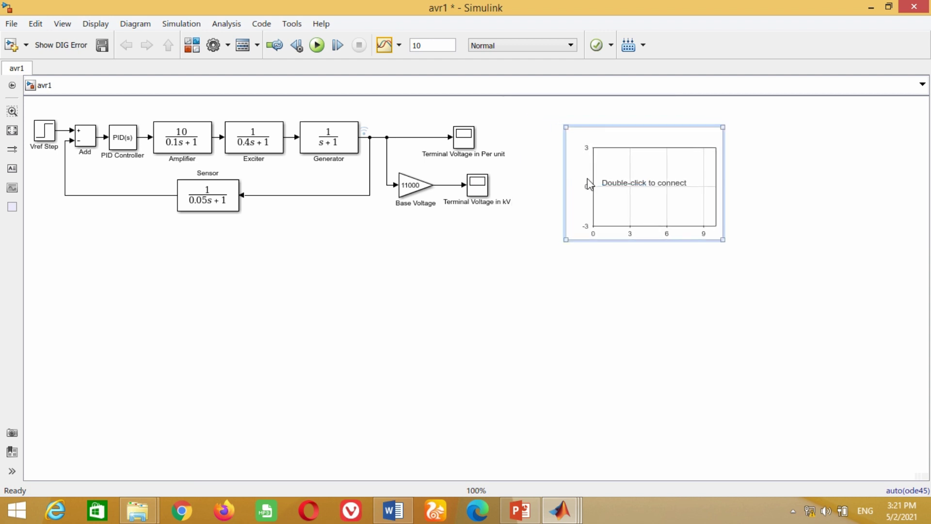
double_click(585, 166)
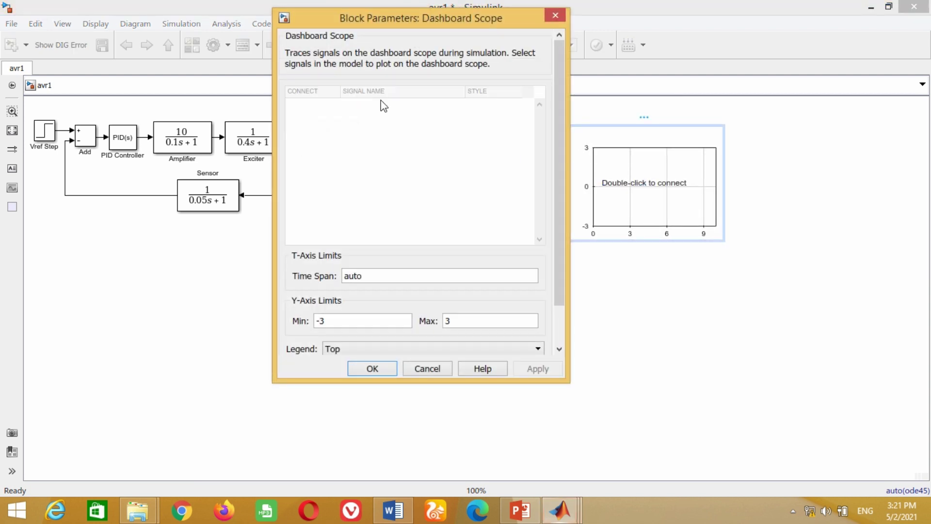
left_click_drag(393, 99, 647, 113)
left_click(423, 137)
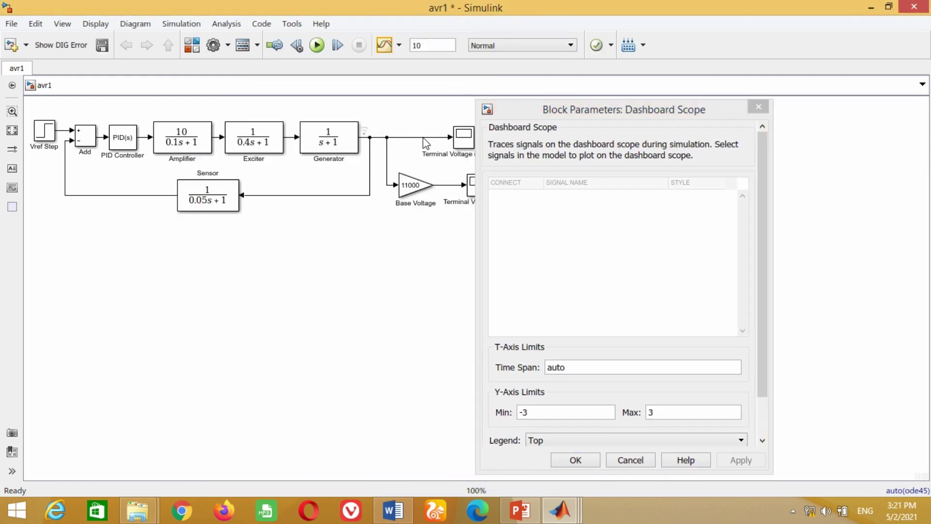
left_click(504, 203)
left_click(497, 198)
left_click(731, 466)
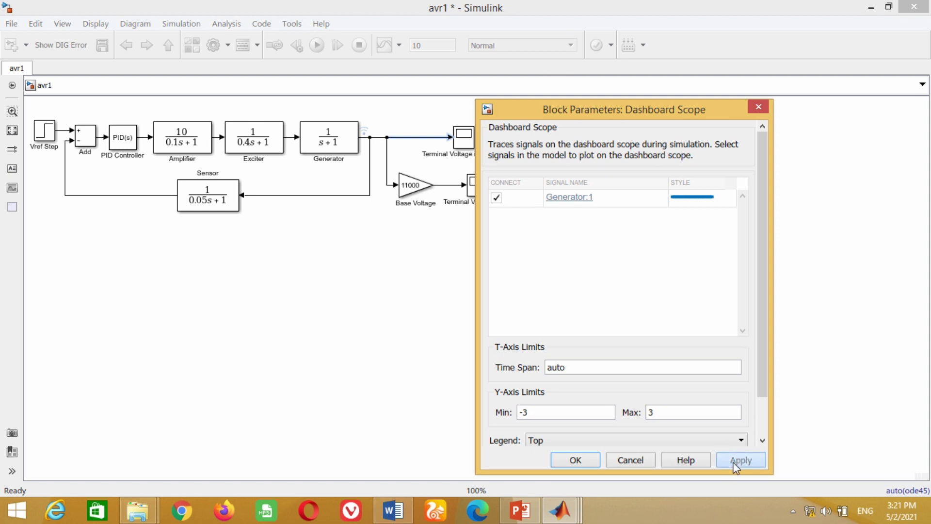
left_click(576, 461)
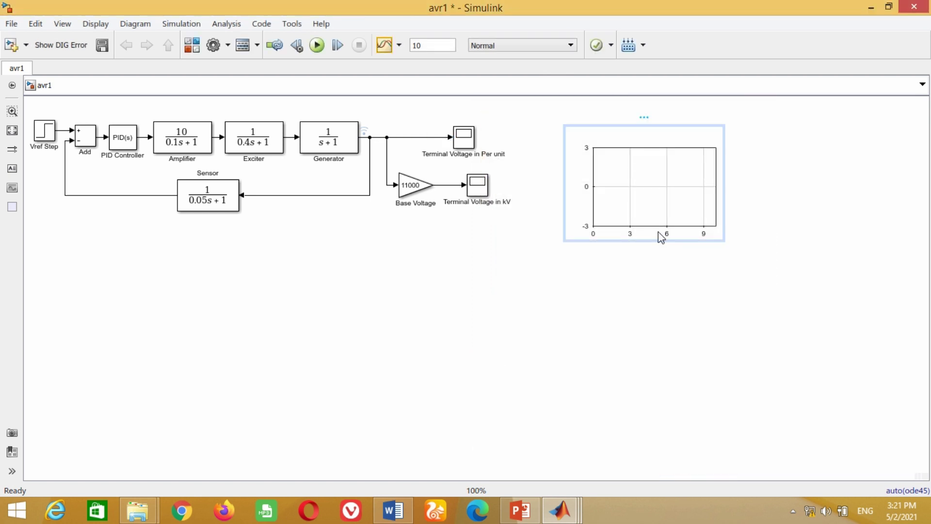
Step: Enlarge the Dashboard Scope to roughly twice its width, adjust its placement, and run the simulation
left_click_drag(724, 241, 881, 289)
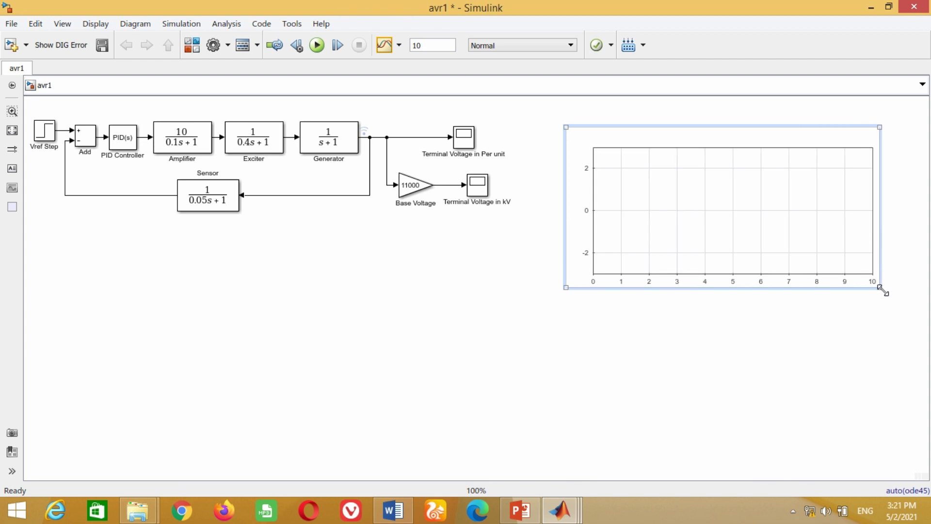
left_click_drag(588, 217, 559, 200)
left_click_drag(851, 271, 883, 281)
left_click(495, 308)
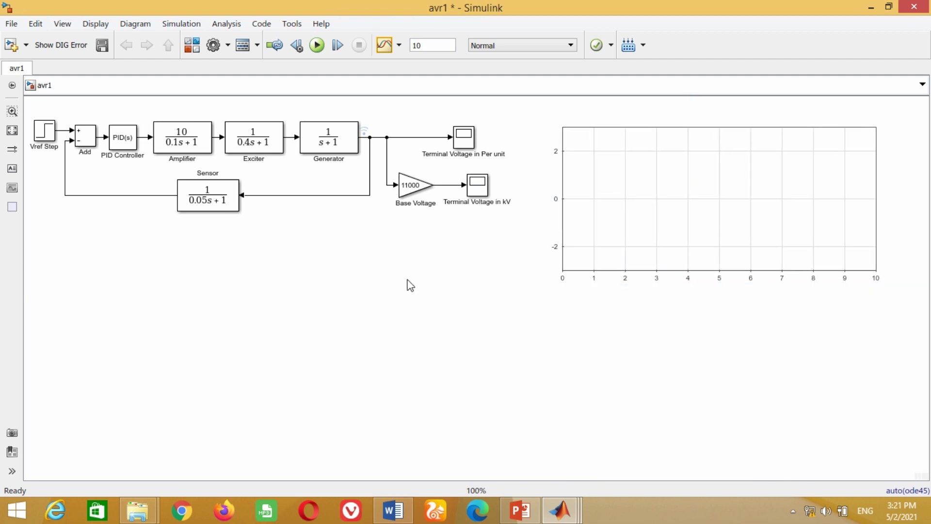
left_click(317, 45)
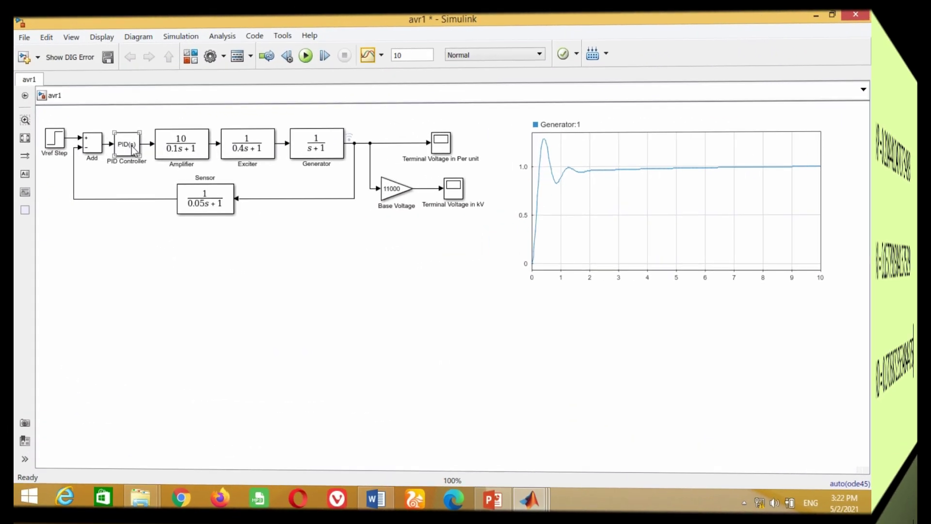
Step: Set the PID Controller gains to P 0.214441047073489, I 0.157791984137529 and D 0.0705872353484475, and rerun the simulation
double_click(127, 143)
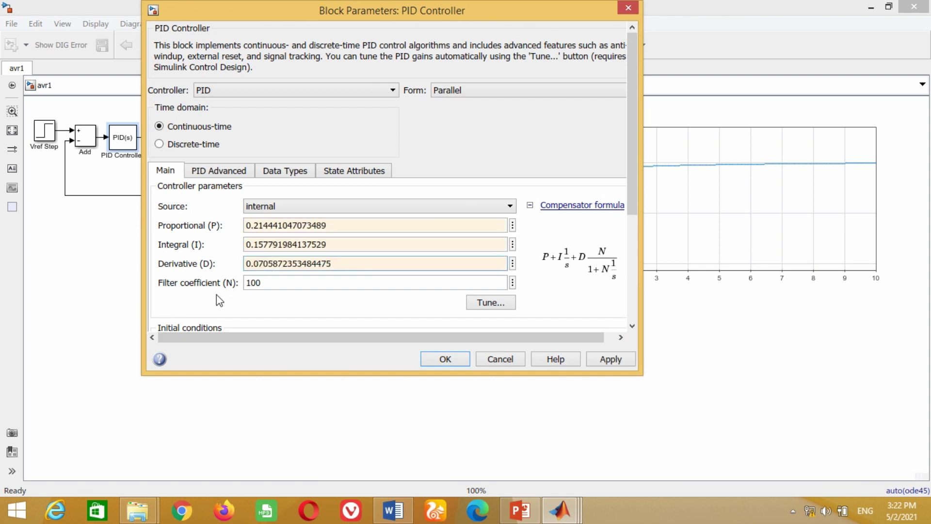
left_click(607, 360)
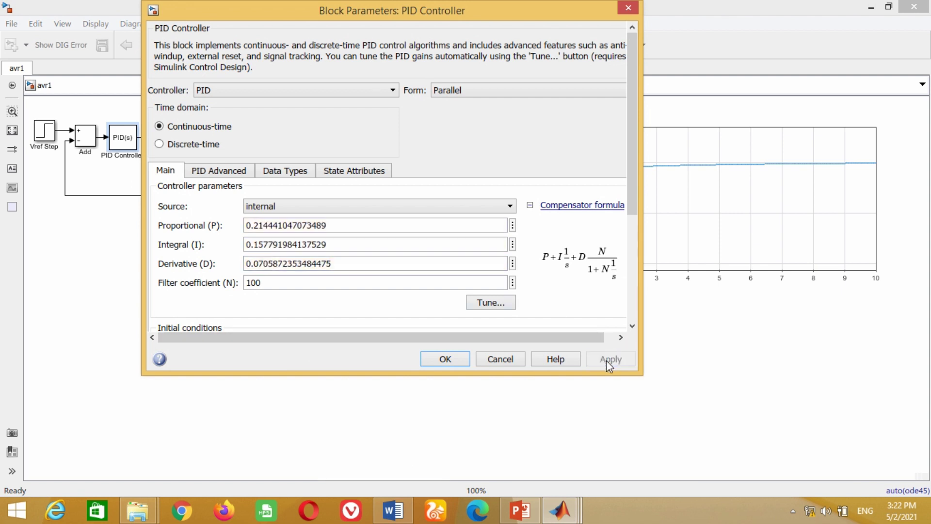
left_click(446, 360)
left_click(316, 45)
left_click(311, 128)
Step: Enlarge the Dashboard Scope slightly more at its lower-right corner
left_click(659, 246)
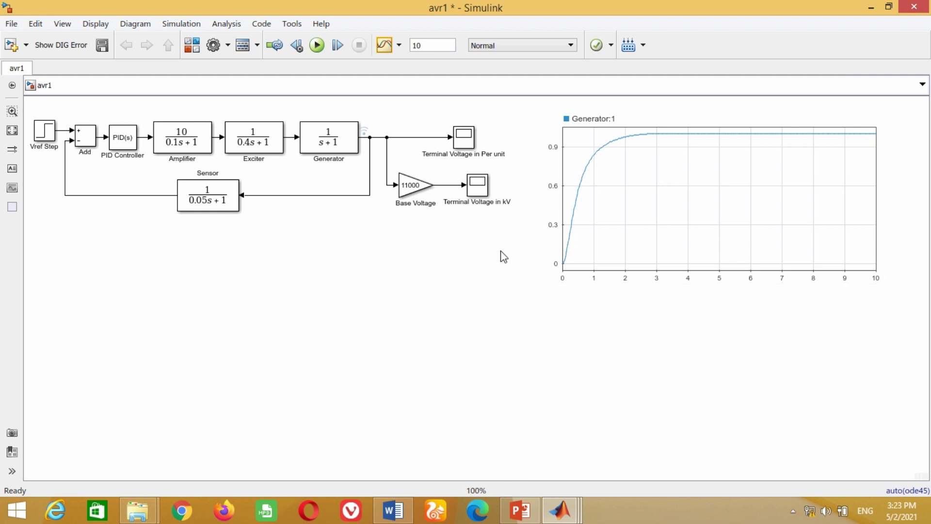
left_click(558, 133)
left_click_drag(881, 288, 892, 302)
left_click(753, 350)
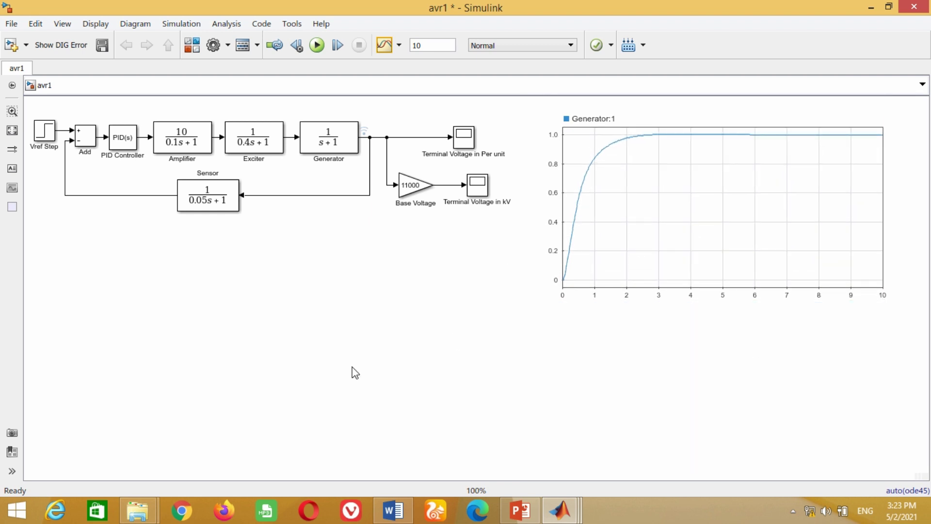
Step: Shift both terminal voltage scopes, the Dashboard Scope, the Base Voltage gain and its branch line to the right
left_click_drag(464, 138, 501, 137)
left_click_drag(582, 161, 616, 162)
left_click_drag(473, 189, 527, 189)
left_click_drag(501, 138, 538, 137)
left_click_drag(426, 193, 484, 193)
left_click_drag(387, 158, 430, 155)
left_click(477, 189)
Step: Shift the feedback line, Generator, Exciter, Amplifier, Sensor and PID Controller right to widen the gaps around the PID Controller
left_click_drag(370, 167, 414, 167)
left_click_drag(329, 147, 370, 147)
left_click_drag(257, 146, 294, 145)
left_click_drag(184, 146, 222, 145)
left_click_drag(210, 202, 268, 206)
left_click_drag(132, 141, 156, 142)
left_click(161, 187)
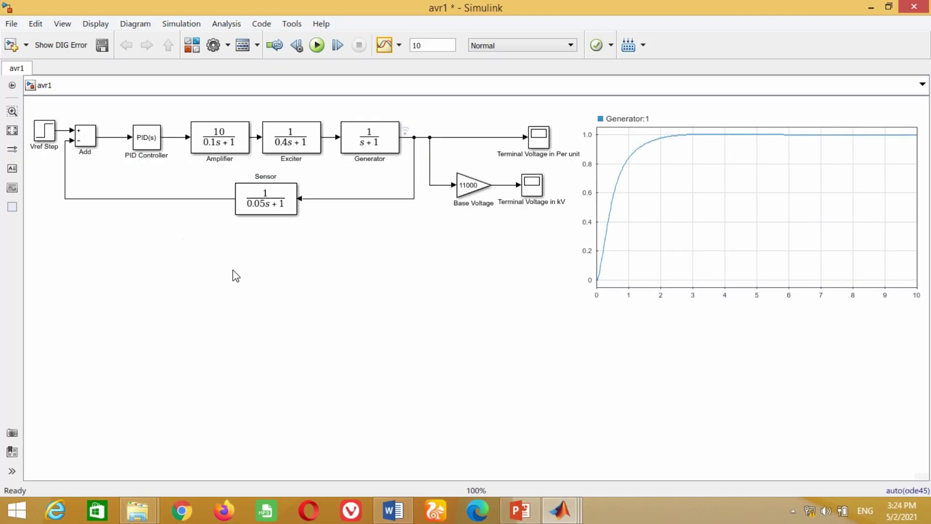
Step: Add a To Workspace block from the Simulink Sinks library to model avr1 and return to the model
left_click(192, 46)
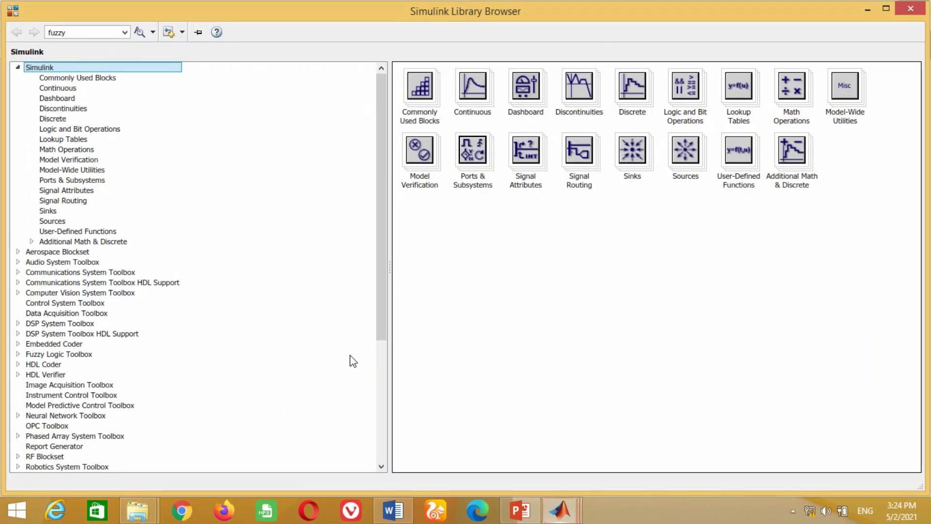
left_click(415, 98)
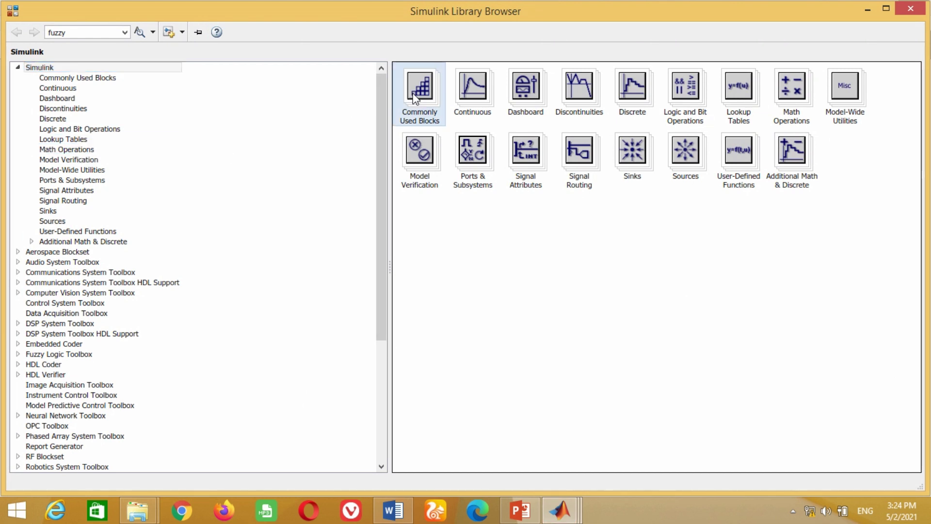
double_click(414, 99)
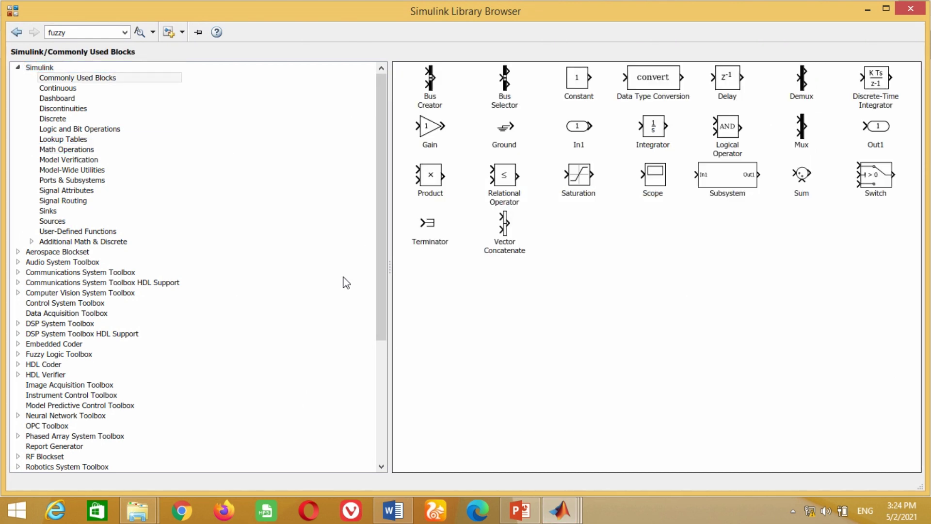
left_click(54, 213)
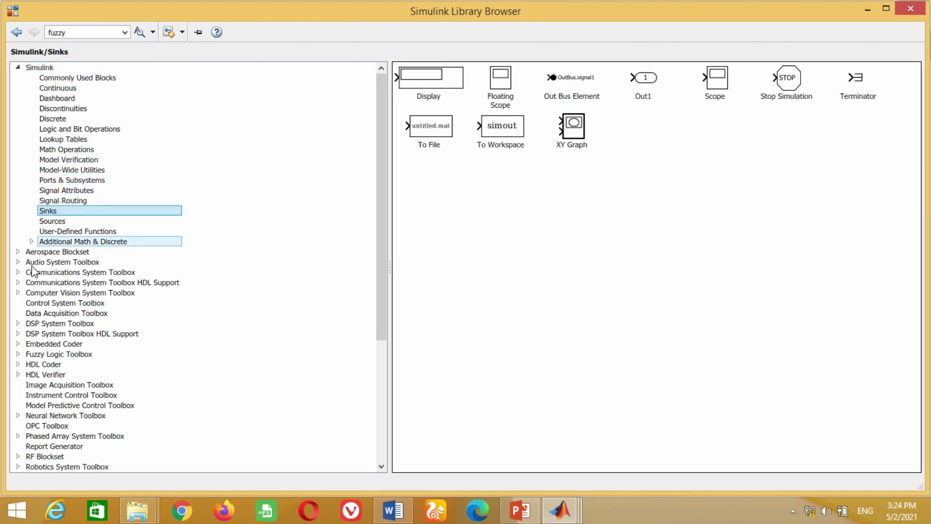
right_click(497, 134)
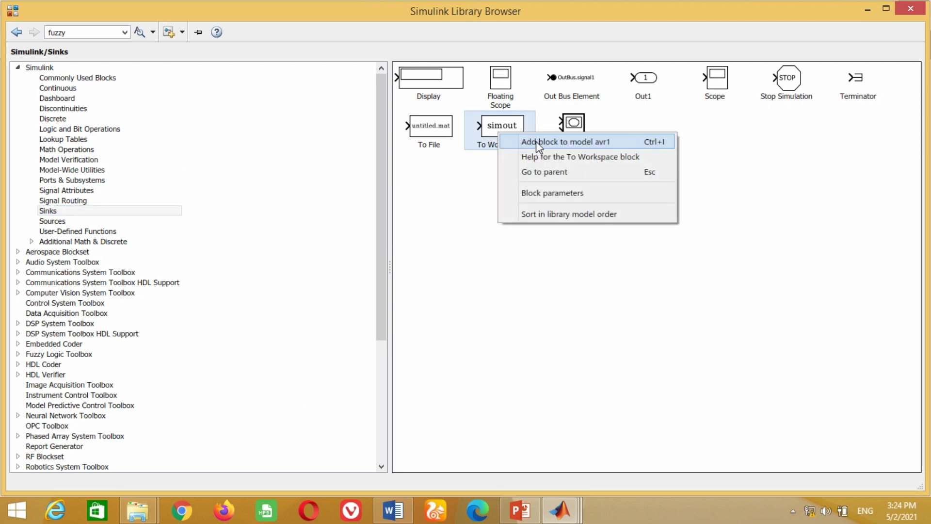
left_click(552, 403)
mouse_move(560, 510)
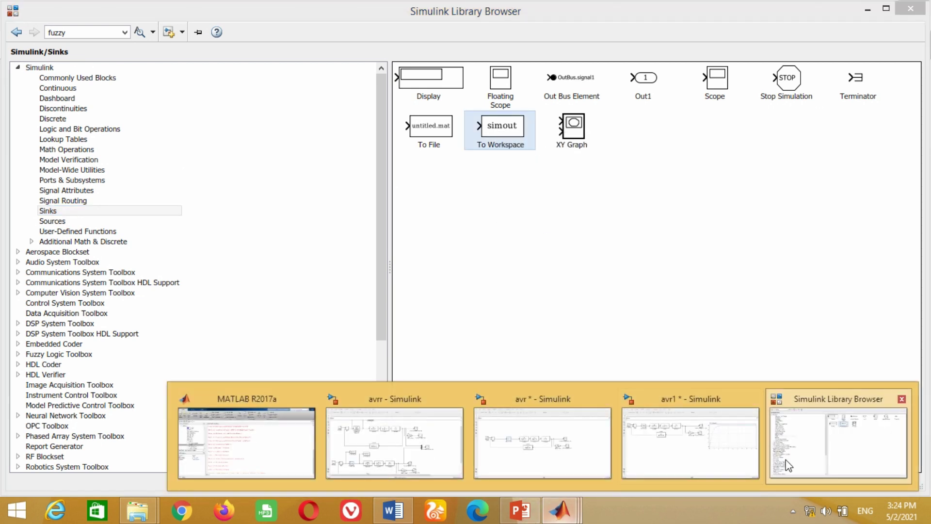
left_click(685, 427)
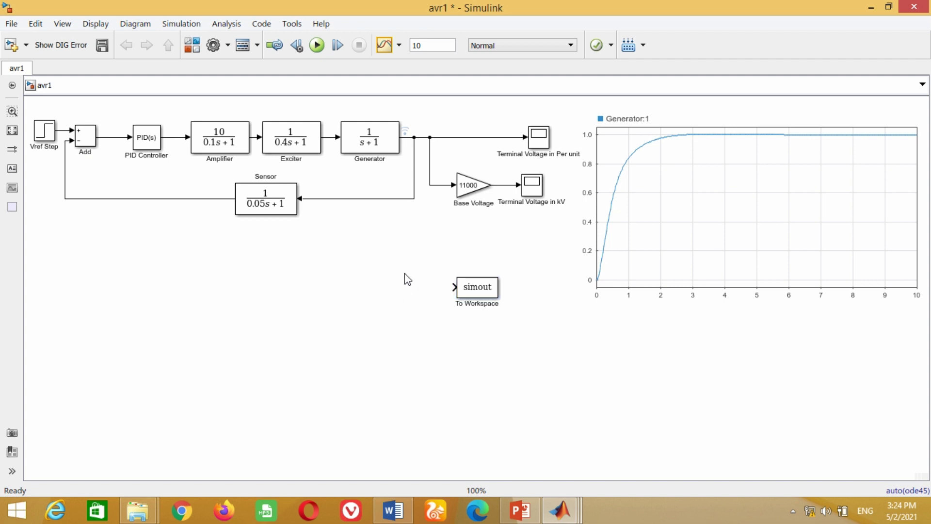
Step: Place the To Workspace block above the PID Controller, wired to the signal between Add and PID Controller
mouse_move(478, 291)
left_mouse_down()
mouse_move(289, 218)
mouse_move(193, 123)
mouse_move(151, 99)
mouse_move(154, 164)
mouse_move(169, 159)
mouse_move(125, 173)
mouse_move(110, 210)
left_mouse_up()
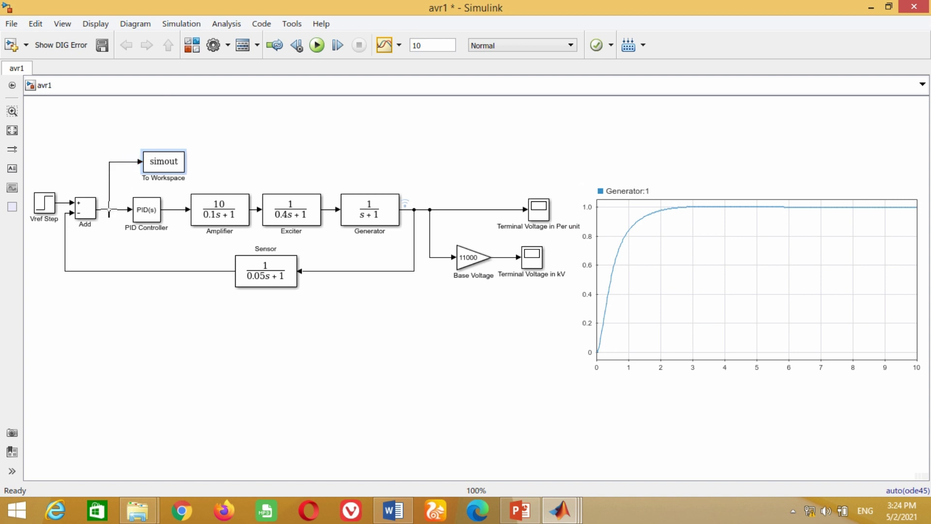
left_click_drag(165, 169, 155, 144)
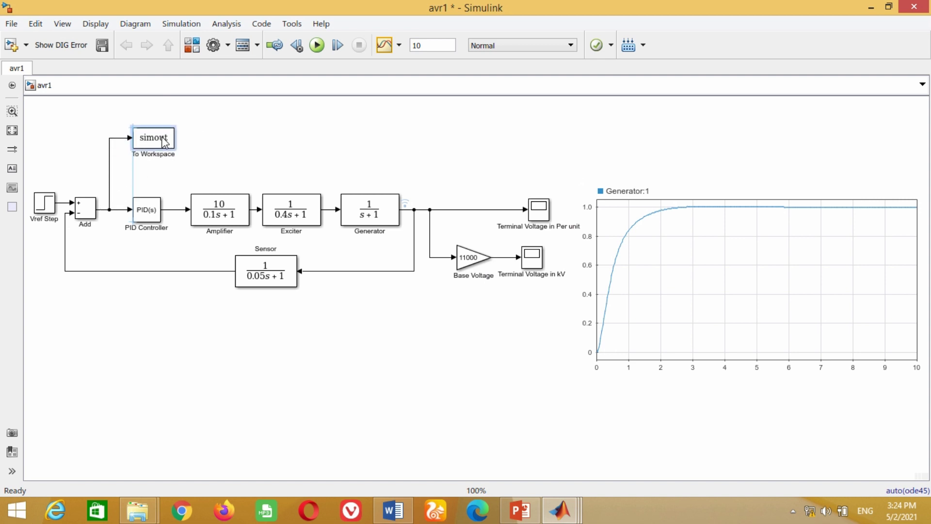
left_click(153, 164)
Step: Set the To Workspace block's variable name to input
left_click(153, 147)
double_click(153, 146)
type("input")
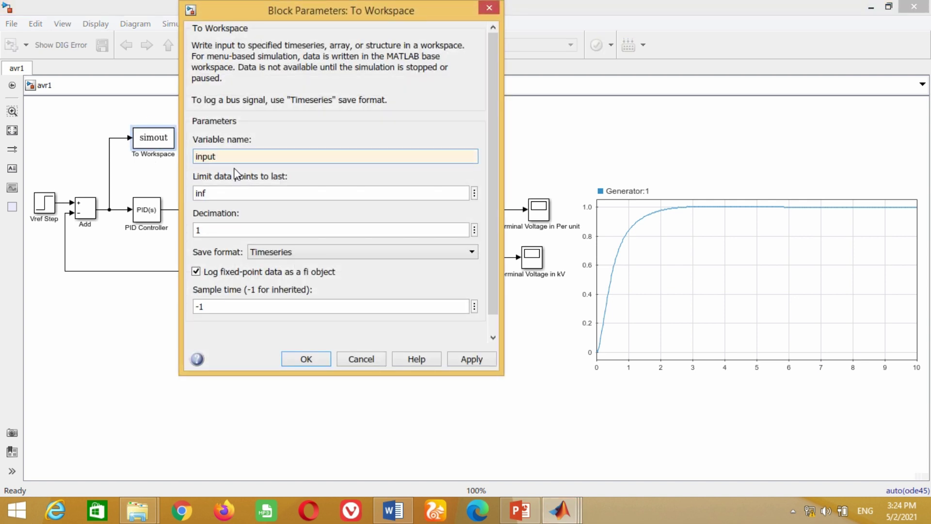
left_click(306, 359)
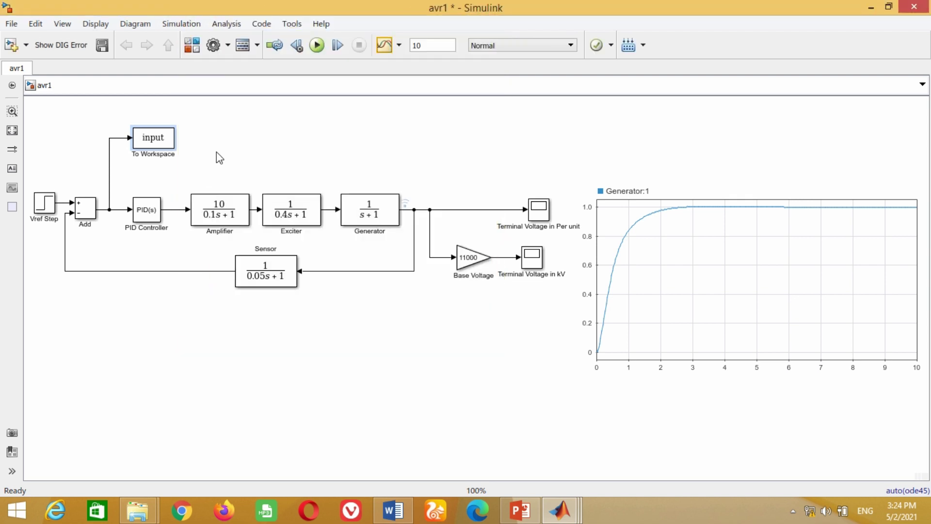
Step: Duplicate the To Workspace block, wire the copy to the PID Controller's output, and lower the original block slightly
left_click(164, 144)
key("ctrl+c")
key("ctrl+v")
left_click_drag(168, 154, 178, 210)
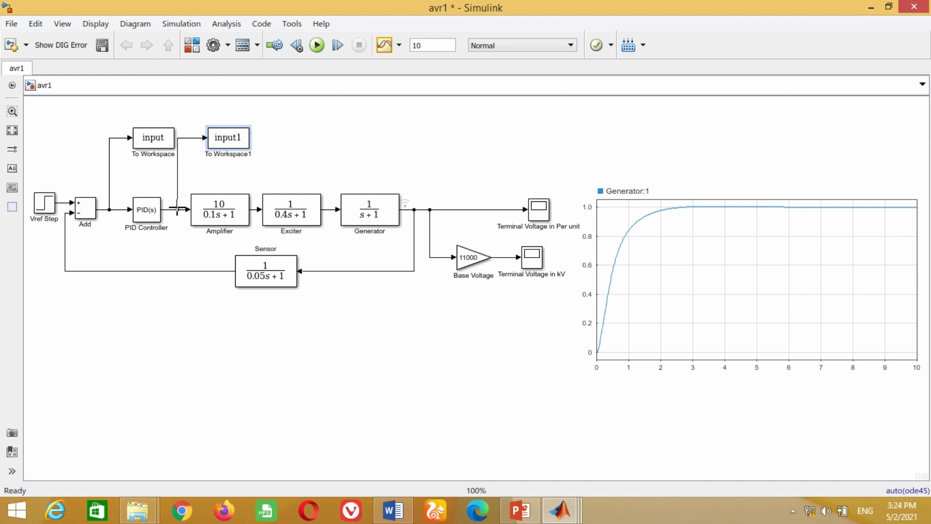
left_click_drag(162, 148, 155, 169)
Step: Set the duplicated To Workspace block's variable name to output
double_click(227, 137)
type("output")
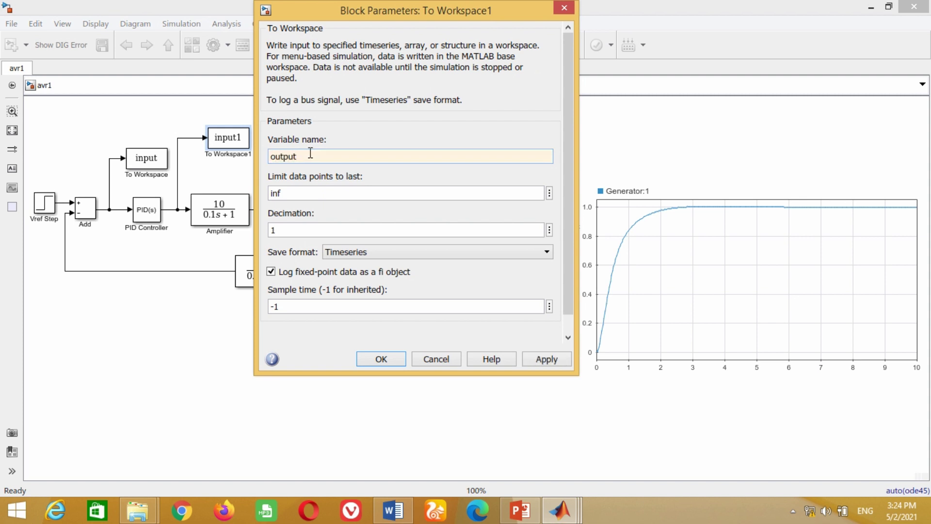
left_click(381, 359)
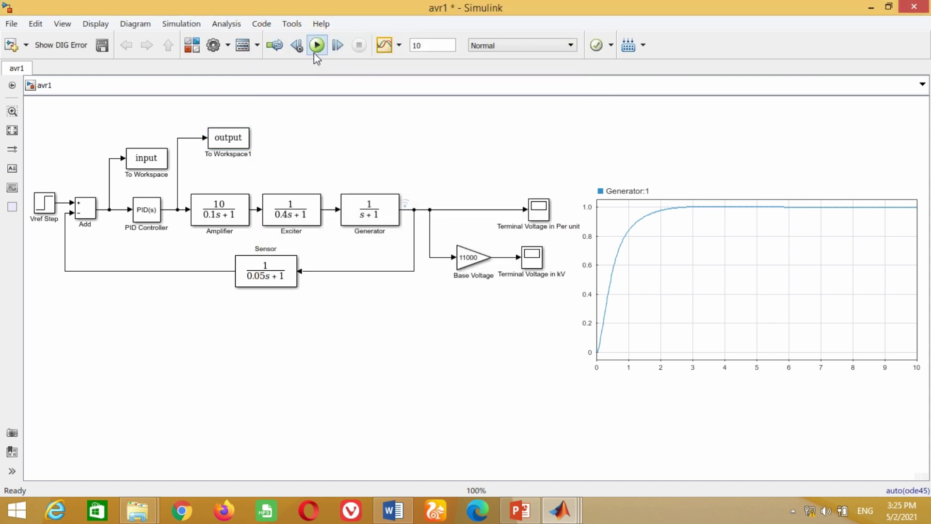
Step: Run the simulation and switch to the main MATLAB window
left_click(314, 50)
left_click(563, 515)
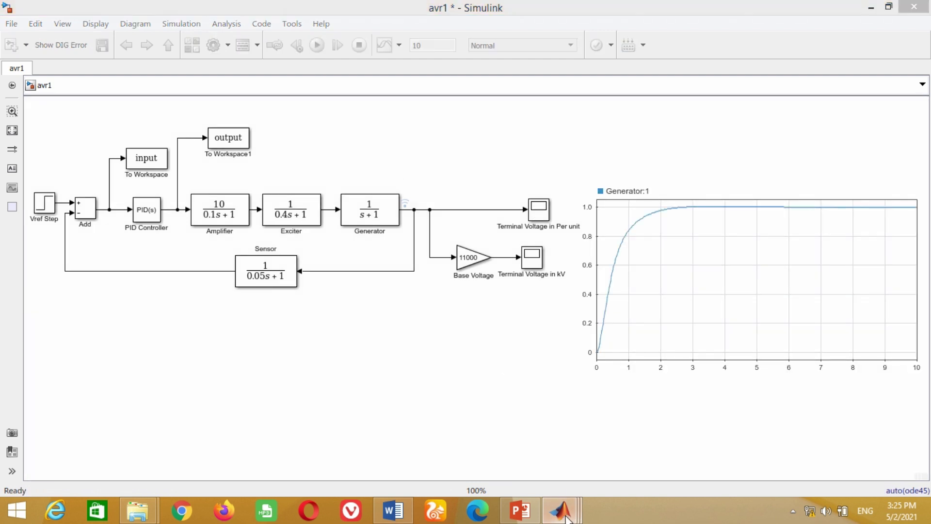
left_click(239, 461)
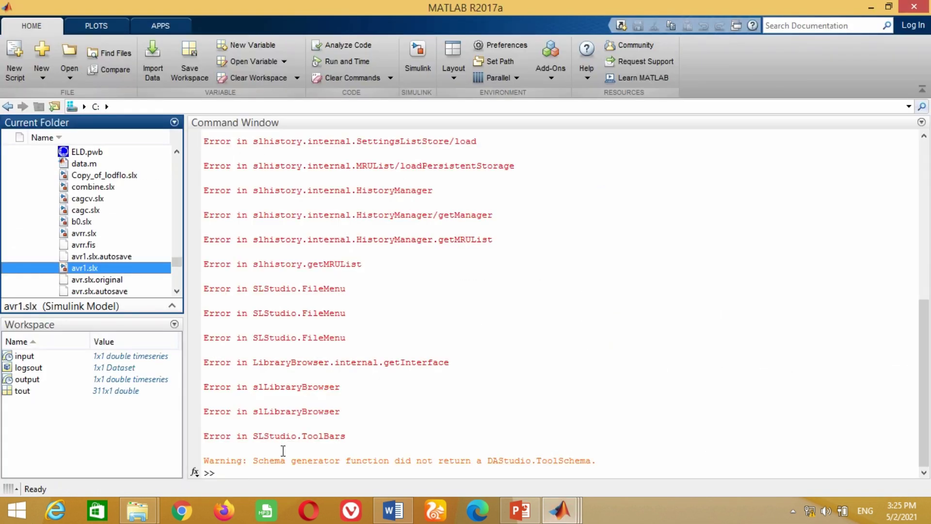
Step: Clear the Command Window with the clc command
left_click(234, 474)
type("clc")
key("Return")
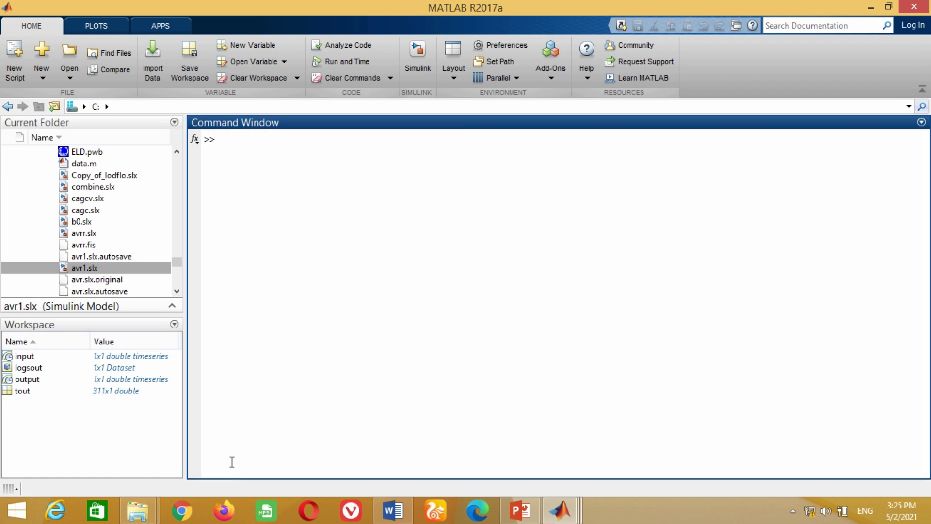
Step: Plot the workspace variable input as a time series, inspect the figure, and minimize it
left_click(24, 360)
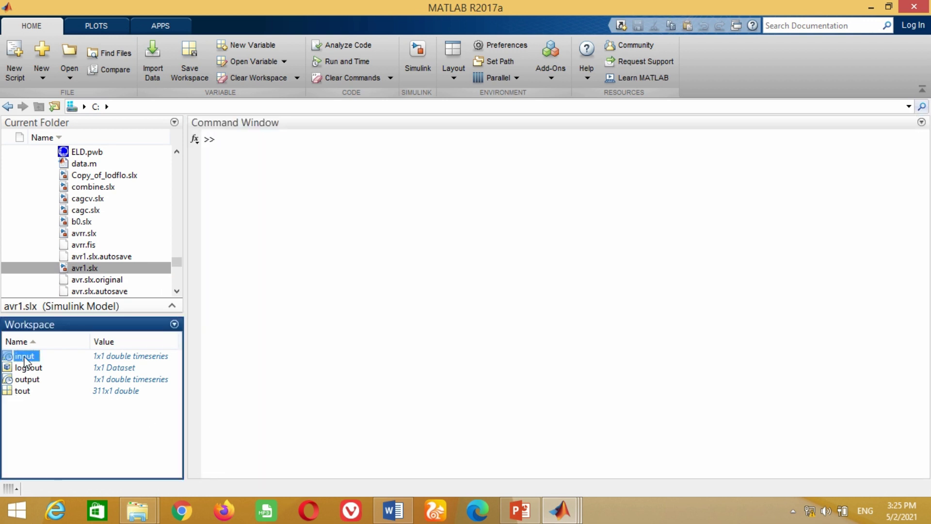
right_click(25, 360)
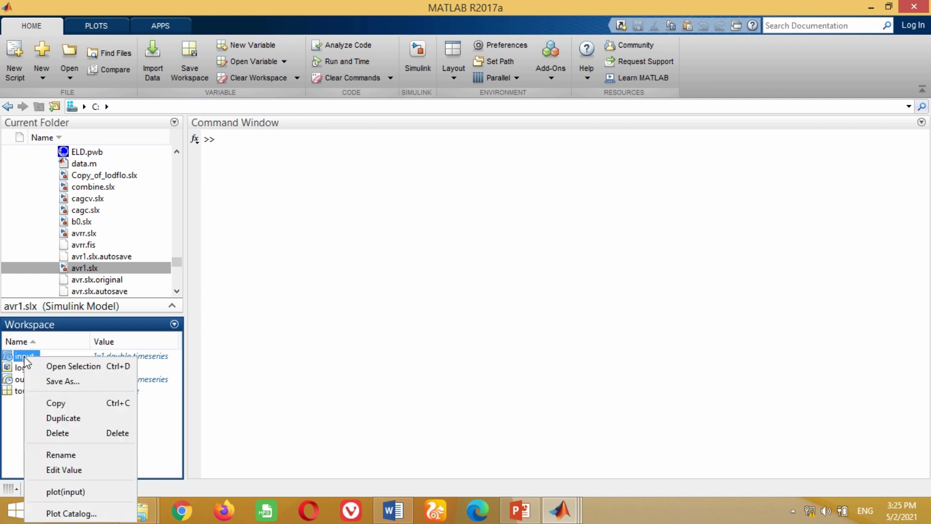
left_click(63, 493)
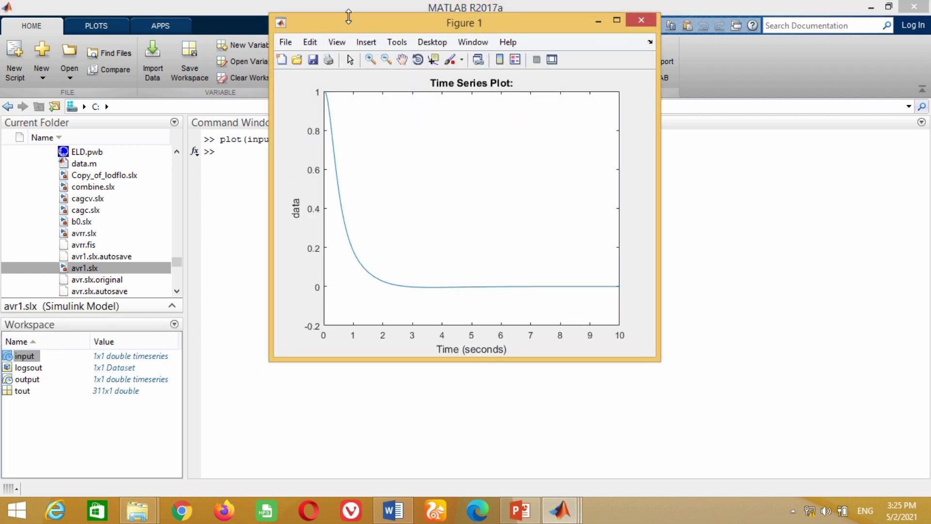
left_click_drag(350, 23, 302, 97)
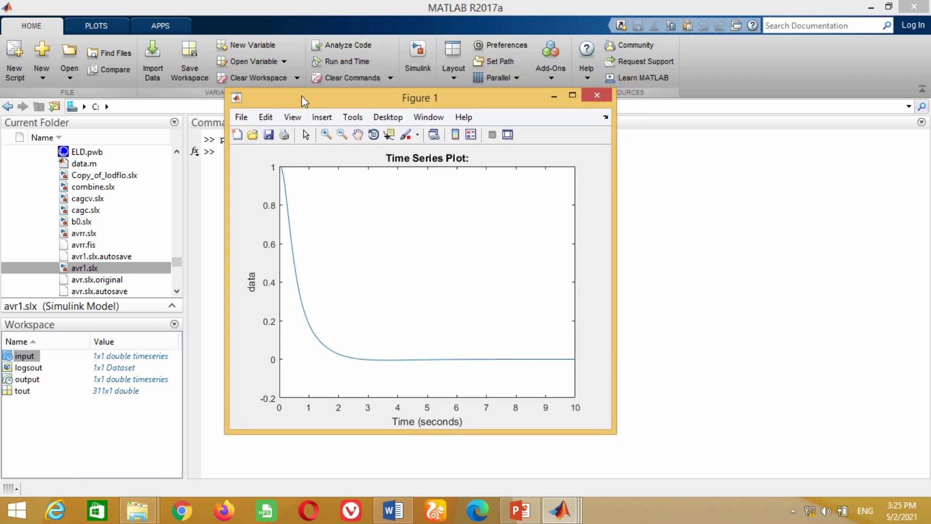
left_click(553, 95)
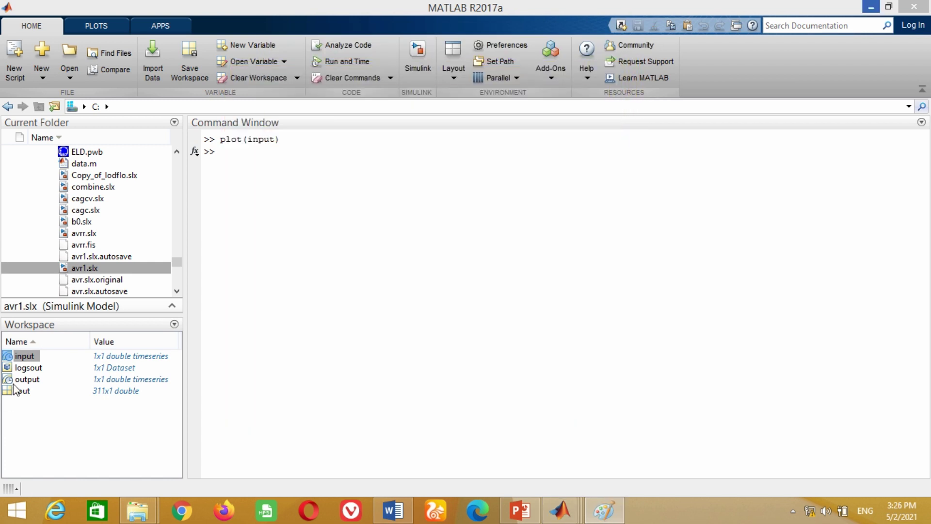
Step: Plot the workspace variable output as a time series and examine its start and its course along the time axis
right_click(22, 379)
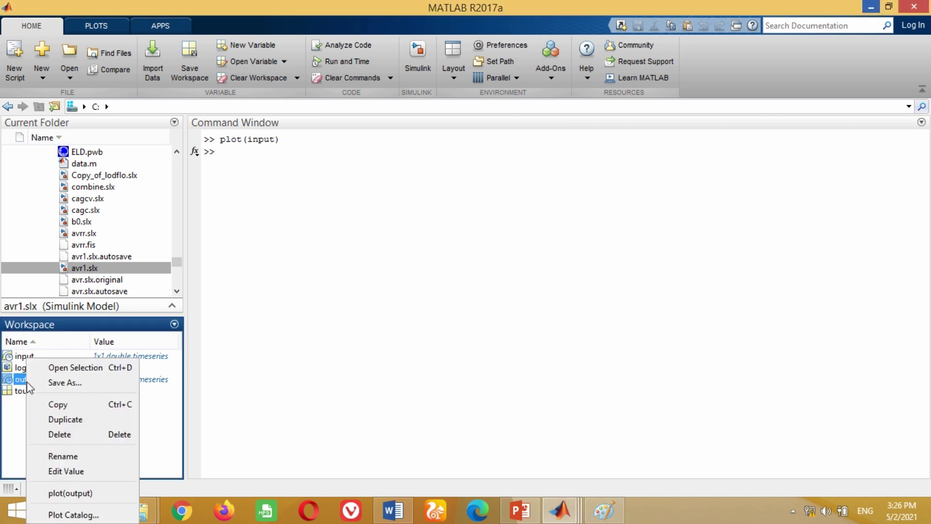
left_click(66, 495)
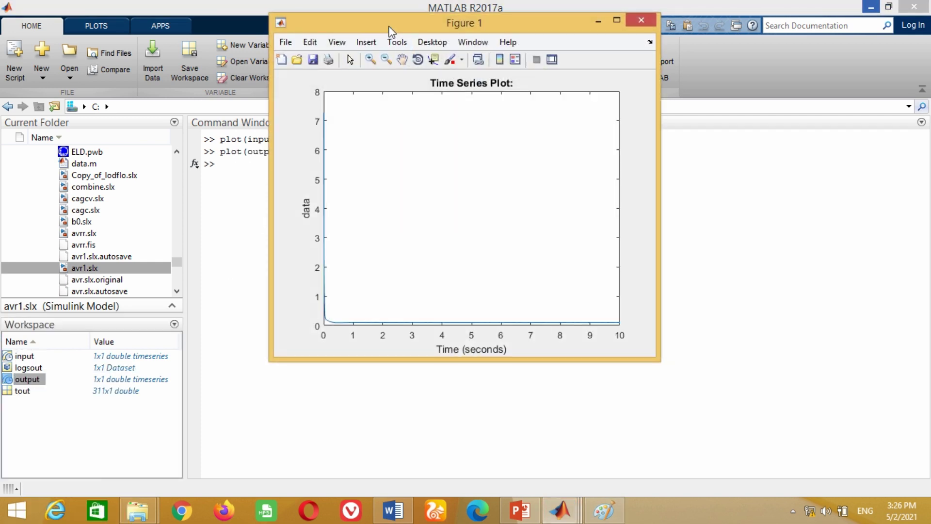
left_click_drag(391, 27, 307, 124)
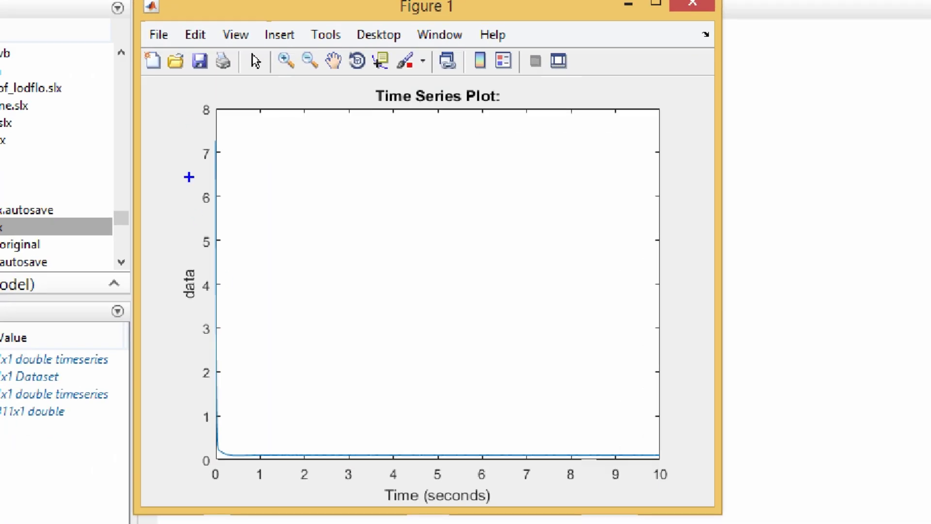
left_click_drag(186, 89, 246, 488)
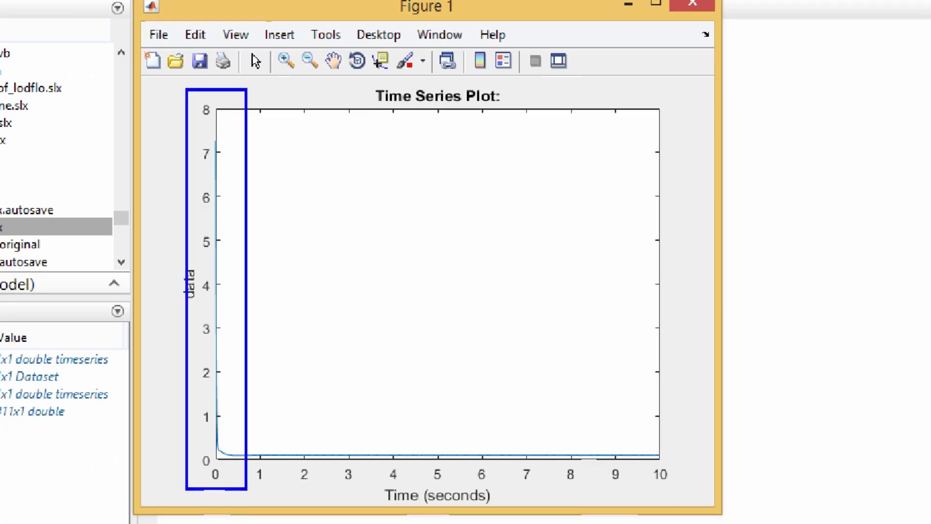
left_click_drag(164, 394, 684, 503)
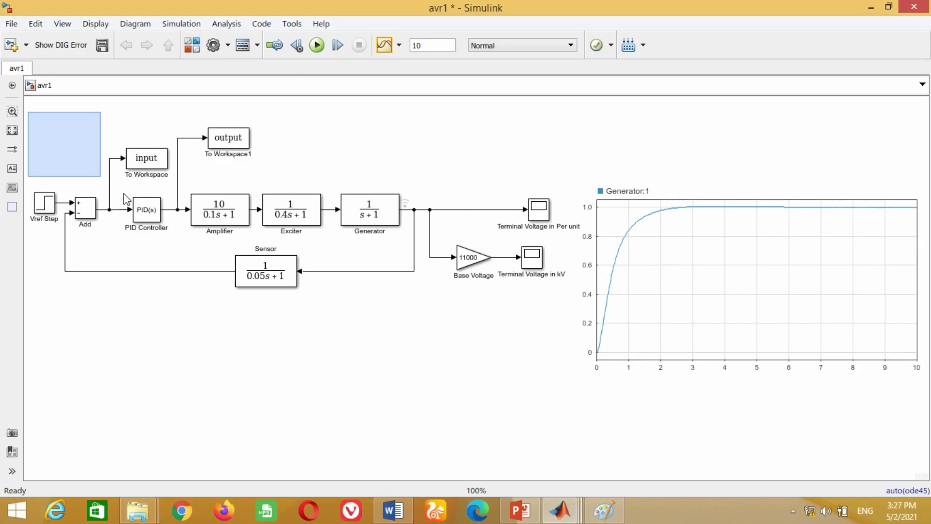
Step: Duplicate the complete PID-controlled AVR model and place the copy below the original diagram
left_click_drag(125, 196, 584, 328)
key("ctrl+c")
left_click(202, 441)
key("ctrl+v")
left_click_drag(924, 214, 923, 305)
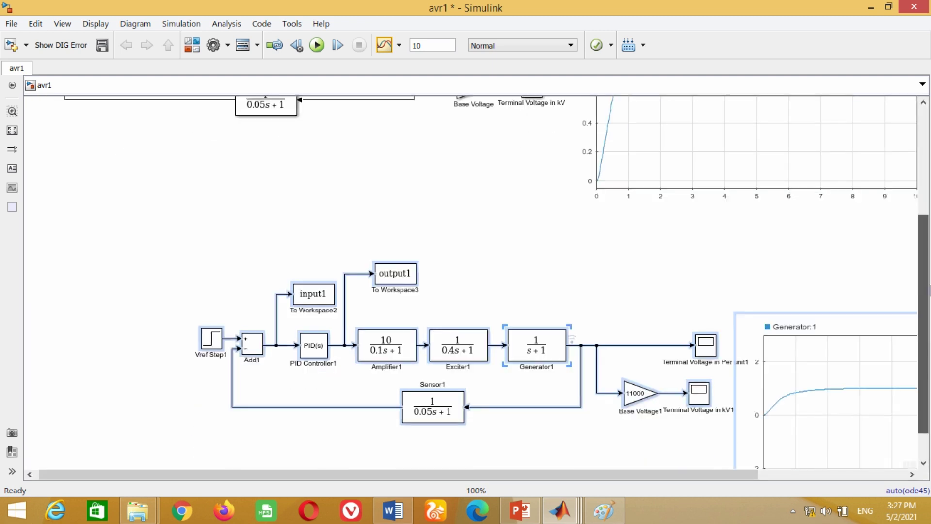
left_click_drag(461, 356, 270, 348)
left_click_drag(925, 272, 926, 250)
left_click_drag(239, 460, 277, 402)
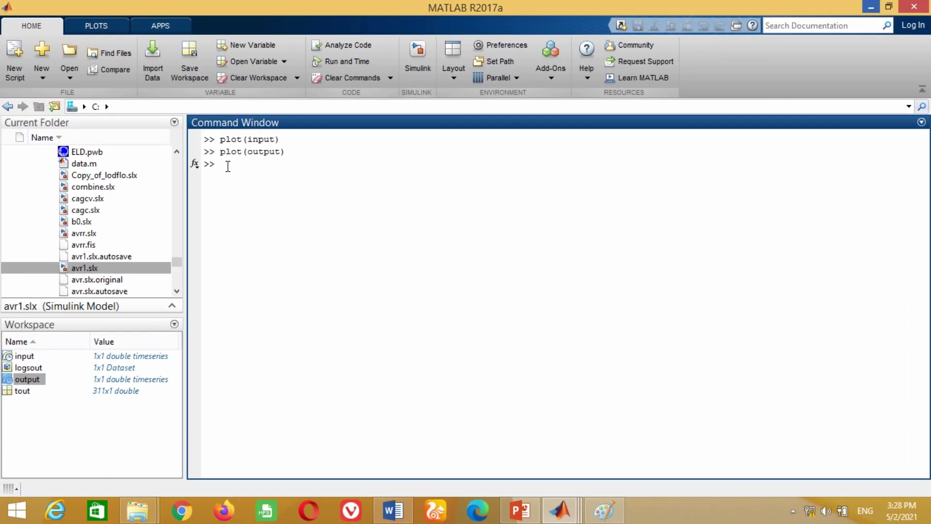
Step: Launch the Fuzzy Logic Designer with the fuzzy command and examine its system type, defuzzification method, input and output
type("fuzzy")
key("Return")
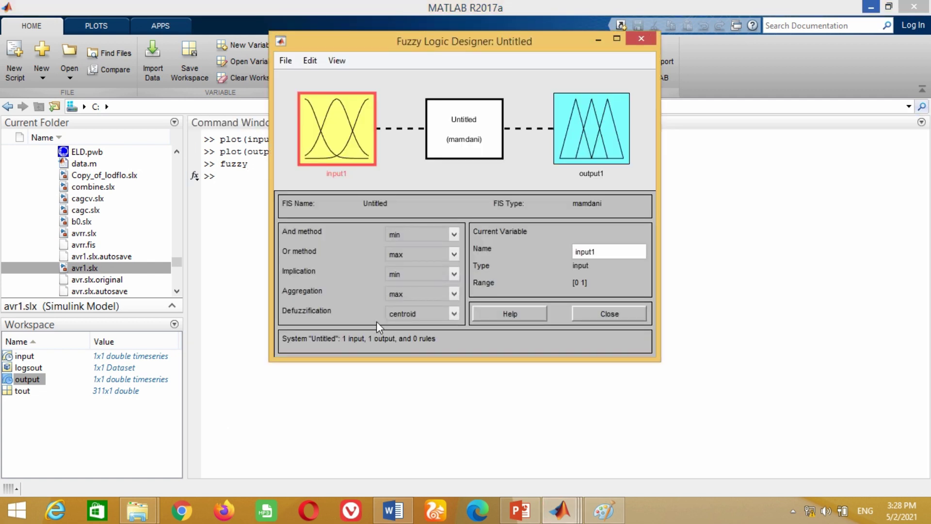
left_click_drag(376, 41, 155, 58)
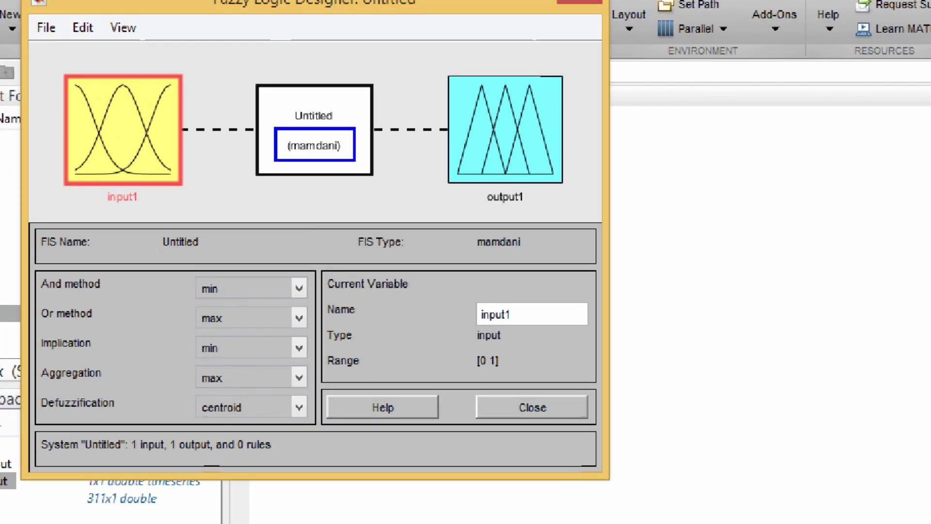
mouse_move(35, 387)
left_mouse_down()
mouse_move(189, 428)
mouse_move(315, 429)
left_mouse_up()
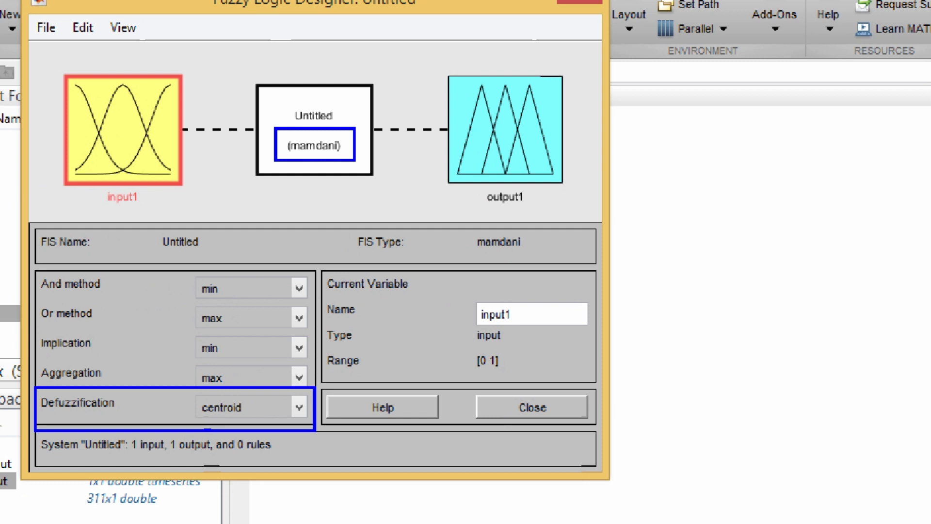
left_click_drag(53, 64, 208, 212)
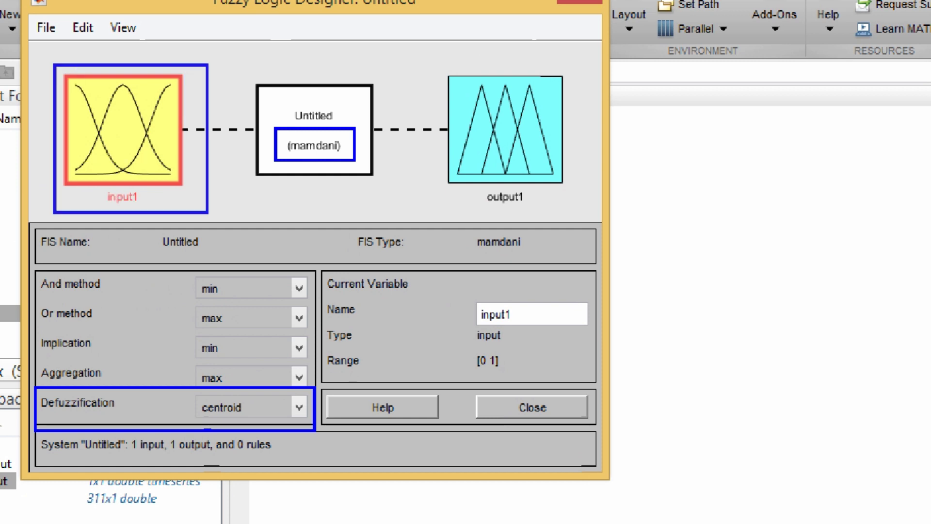
left_click_drag(431, 58, 577, 213)
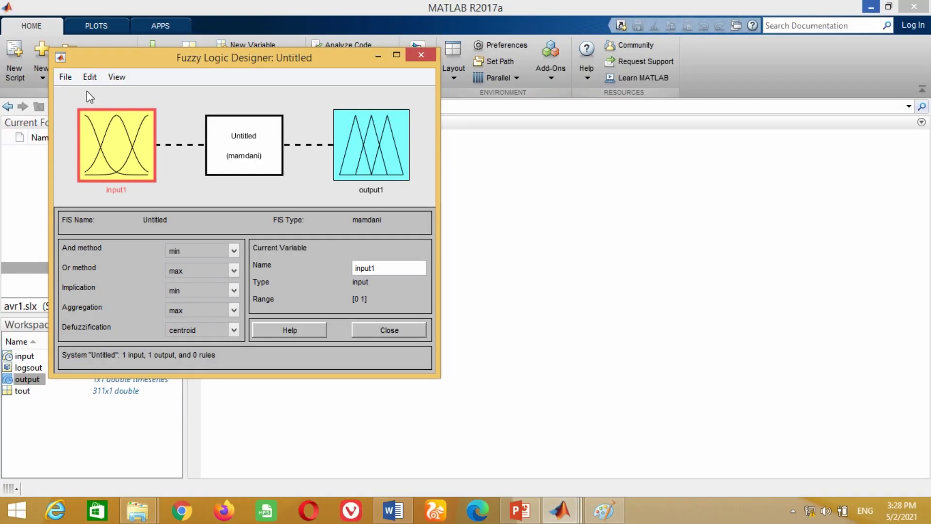
Step: Examine the options for creating a new Mamdani or Sugeno system and for adding input or output variables
left_click(65, 77)
left_click(89, 77)
left_click(65, 77)
mouse_move(66, 93)
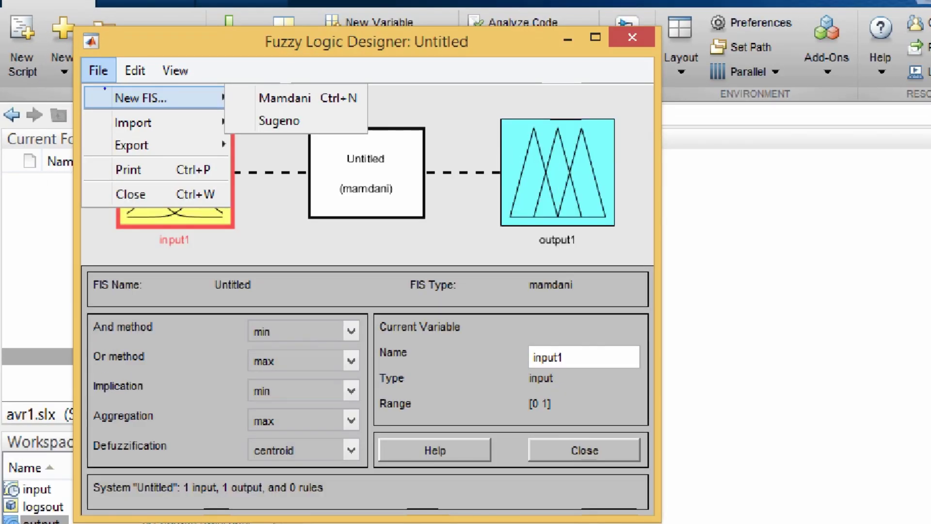
mouse_move(237, 84)
left_mouse_down()
mouse_move(376, 113)
mouse_move(367, 110)
left_mouse_up()
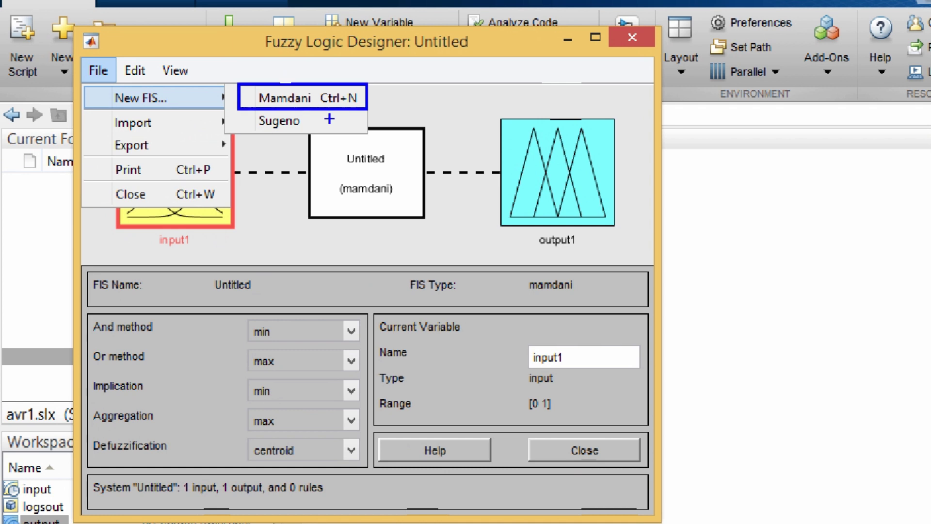
mouse_move(241, 110)
left_mouse_down()
mouse_move(312, 130)
mouse_move(360, 130)
left_mouse_up()
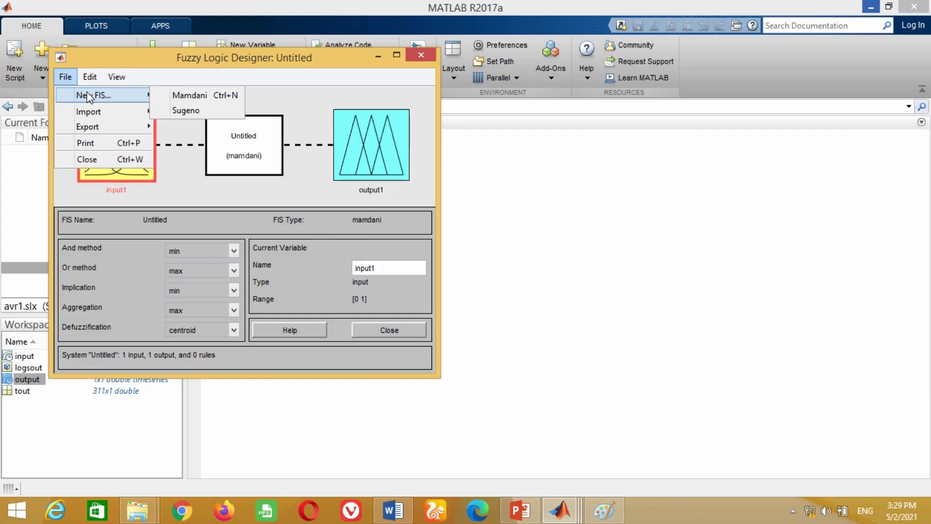
mouse_move(131, 76)
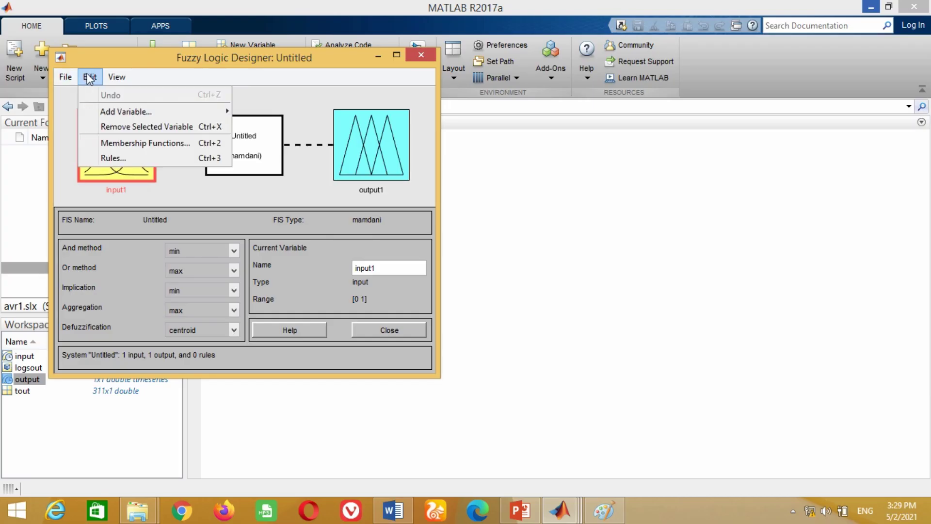
mouse_move(108, 111)
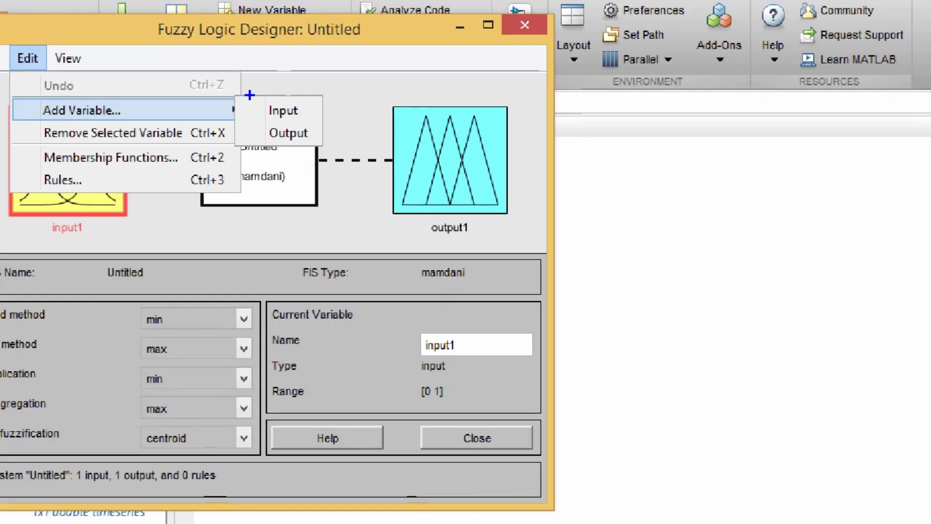
left_click_drag(241, 99, 312, 123)
left_click_drag(241, 125, 317, 145)
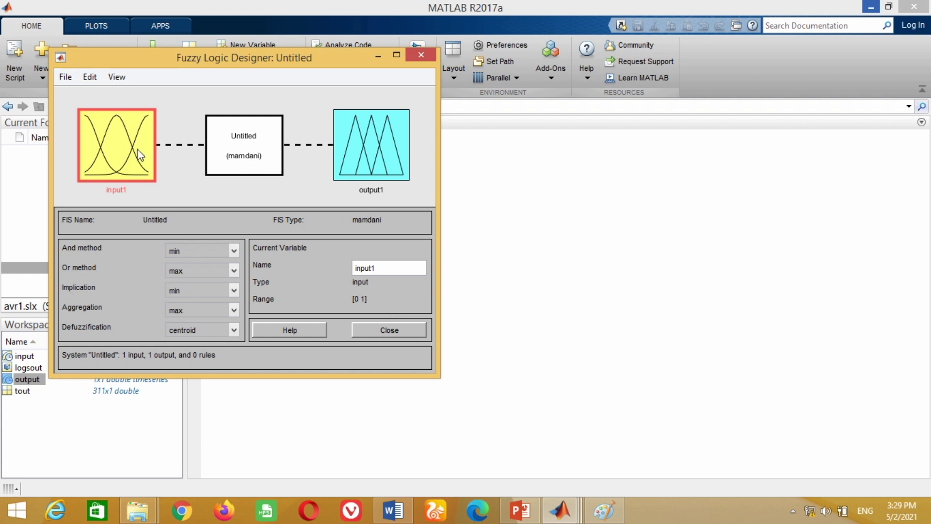
Step: Rename the fuzzy system's input variable to change_in_voltage and widen the designer window
left_click_drag(381, 269, 347, 272)
type("change in voltage")
key("Return")
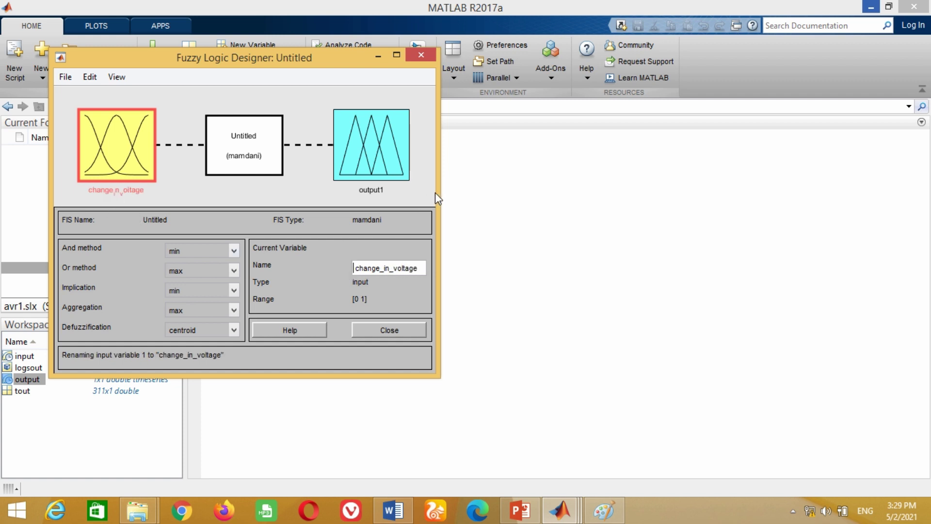
left_click_drag(438, 193, 576, 193)
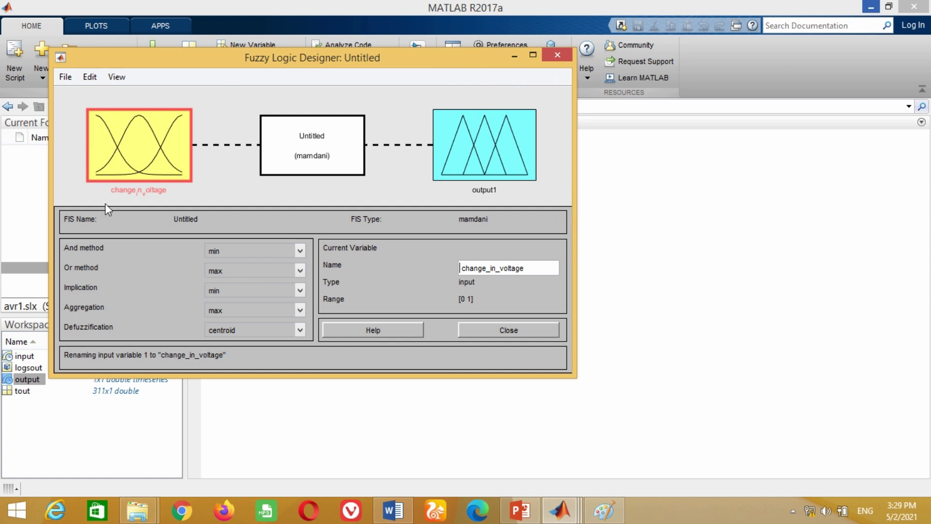
Step: Rename the fuzzy system's output variable to excitation
left_click(479, 158)
left_click_drag(494, 268, 457, 269)
type("exc")
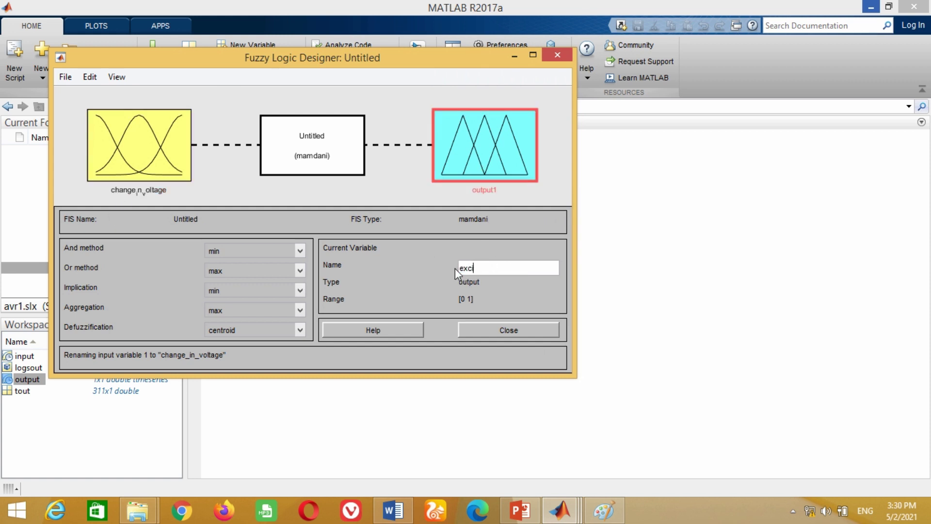
type("itation")
left_click(313, 200)
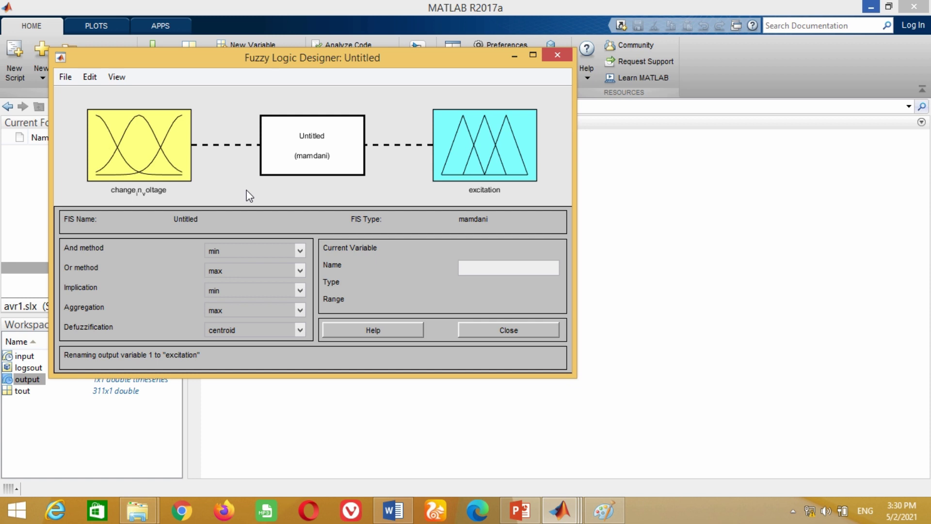
Step: Open the membership functions of change_in_voltage in a maximized editor and shift mf1 along the range to [-0.125 0.275 0.675]
double_click(158, 153)
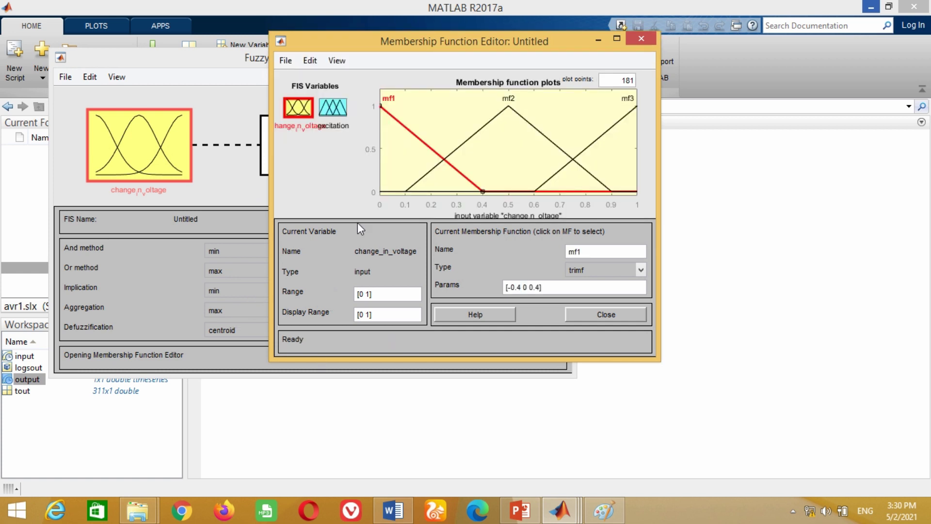
left_click_drag(423, 44, 390, 87)
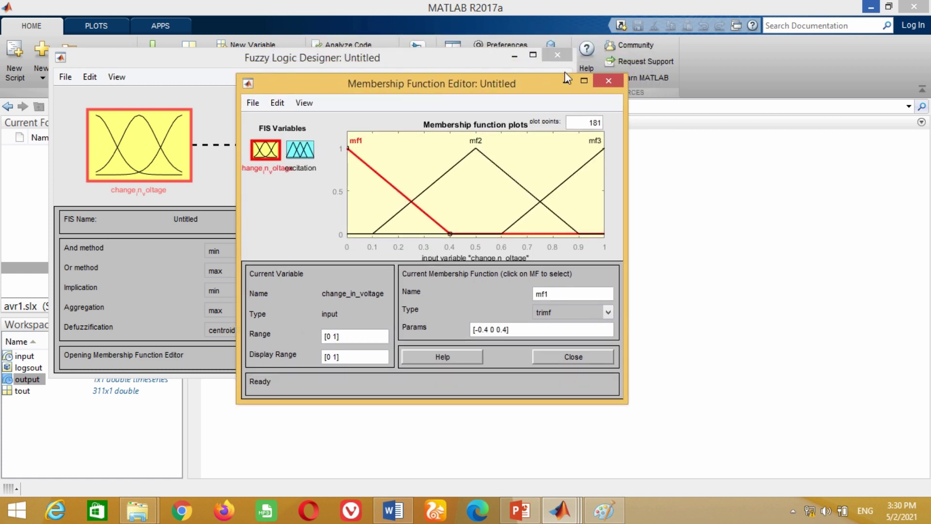
left_click(583, 80)
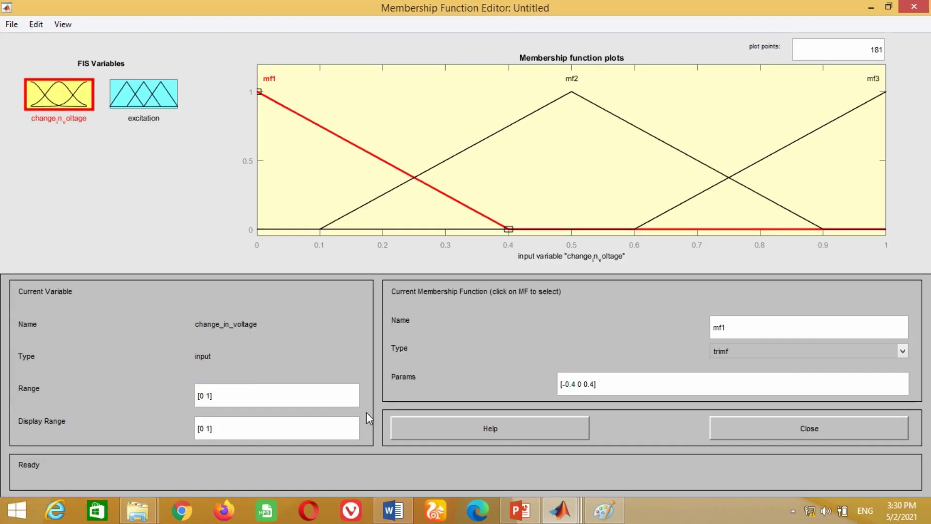
left_click_drag(333, 134, 498, 141)
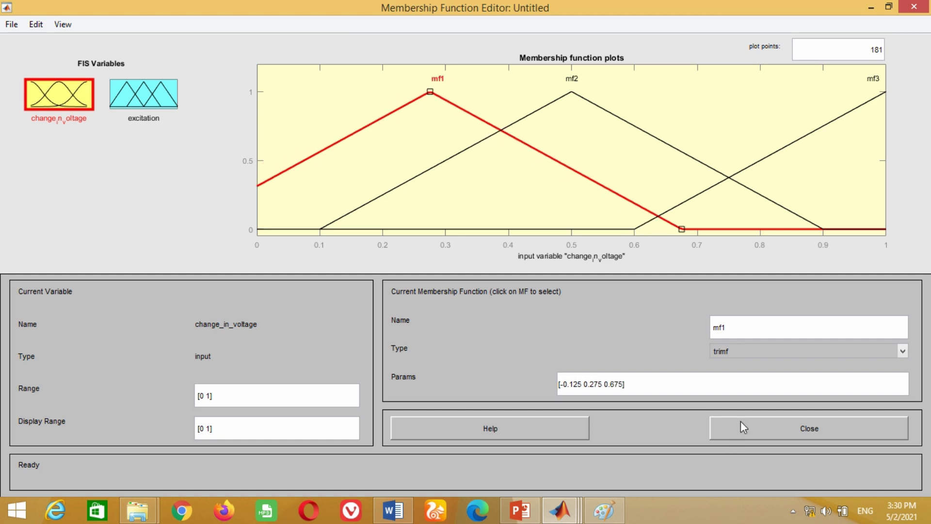
Step: Rename membership function mf1 of change_in_voltage to EL
left_click(743, 330)
key("BackSpace")
key("BackSpace")
key("BackSpace")
type("EL")
key("Return")
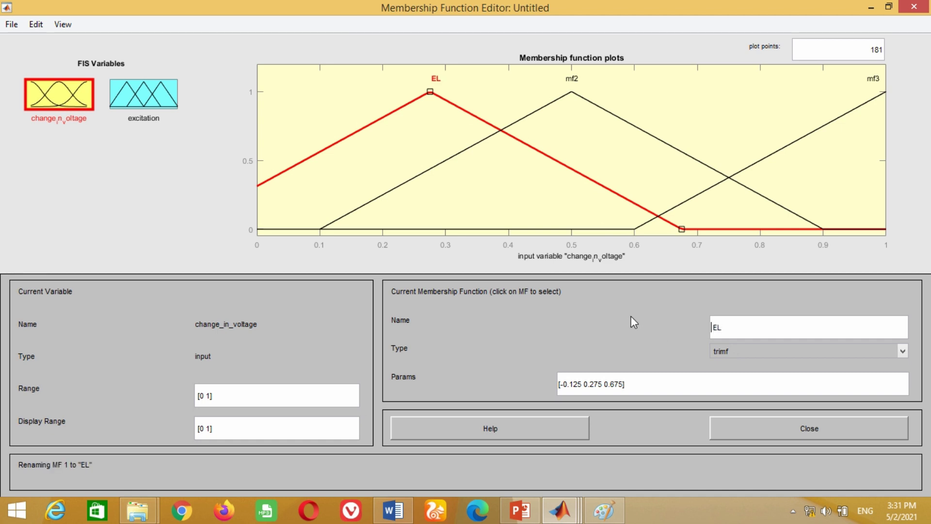
Step: Review the available membership function types and change EL to the trapezoidal type trapmf
left_click(759, 352)
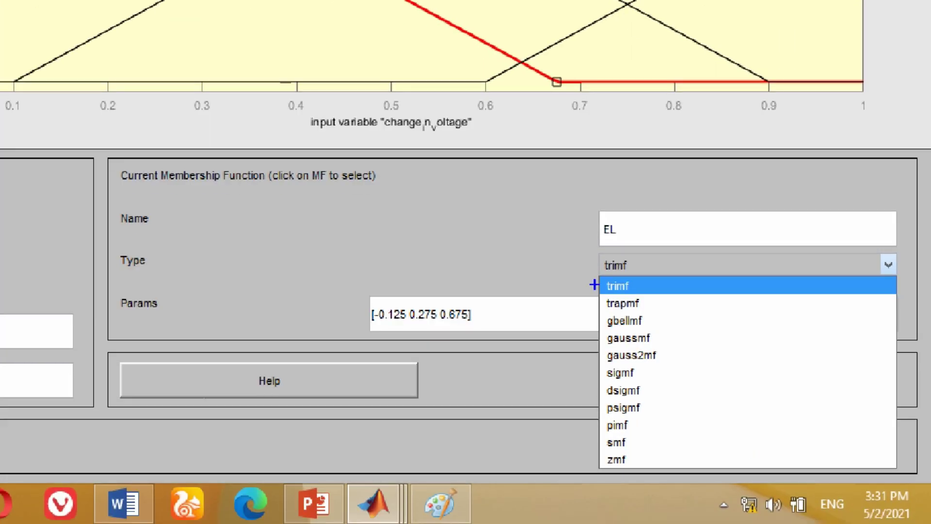
mouse_move(595, 252)
left_mouse_down()
mouse_move(635, 276)
mouse_move(669, 277)
left_mouse_up()
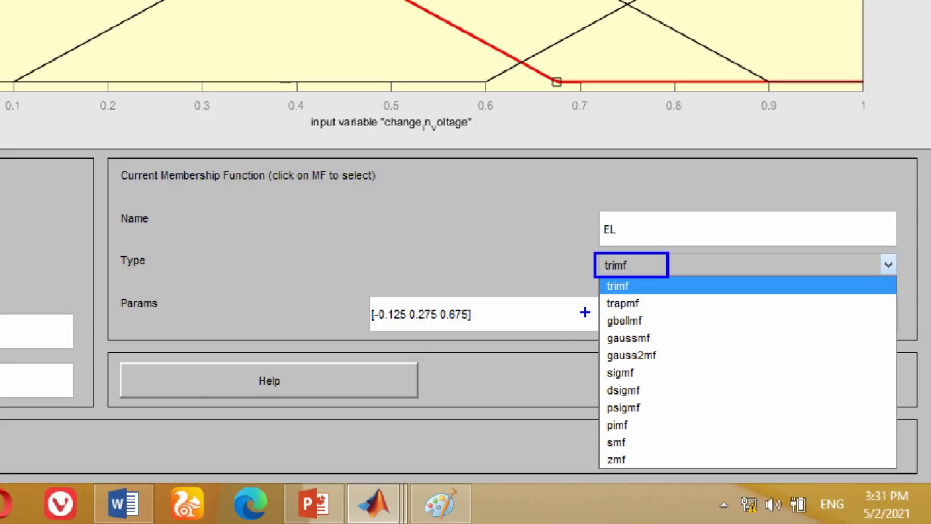
left_click_drag(601, 292, 665, 312)
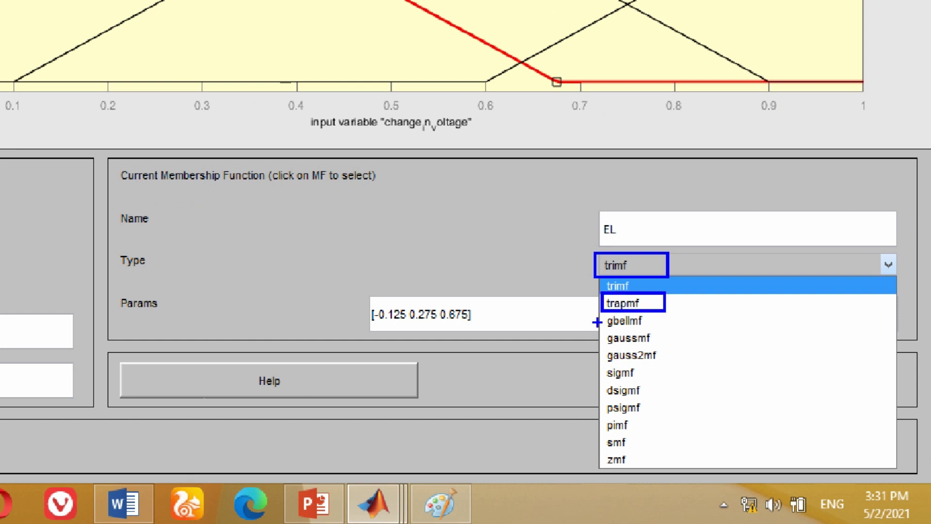
left_click_drag(599, 313, 674, 330)
left_click_drag(602, 331, 691, 351)
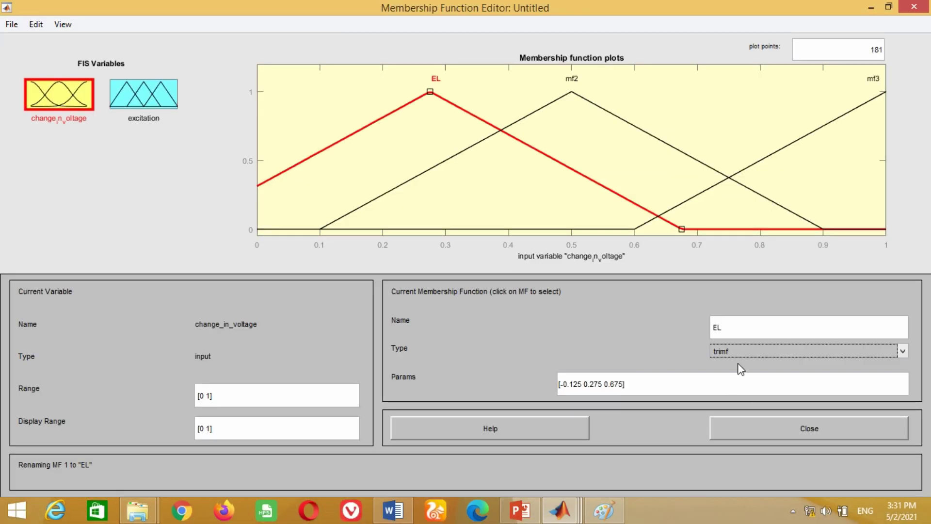
left_click(641, 261)
left_click(729, 378)
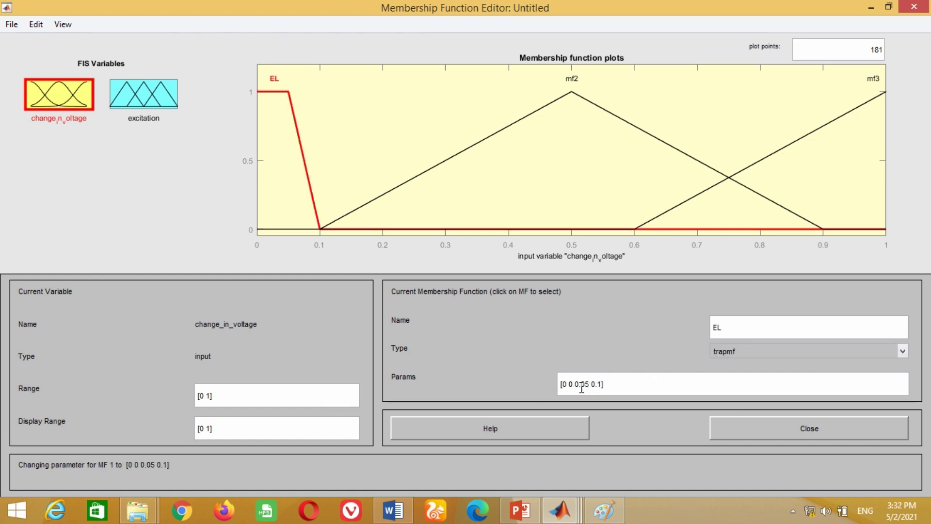
Step: Set the parameters of the EL membership function to [0 0 0.1 0.2]
key("Left")
key("Right")
key("Right")
key("Right")
key("Right")
key("Delete")
key("Delete")
type("1")
key("Right")
key("Right")
key("Right")
type("2")
key("Delete")
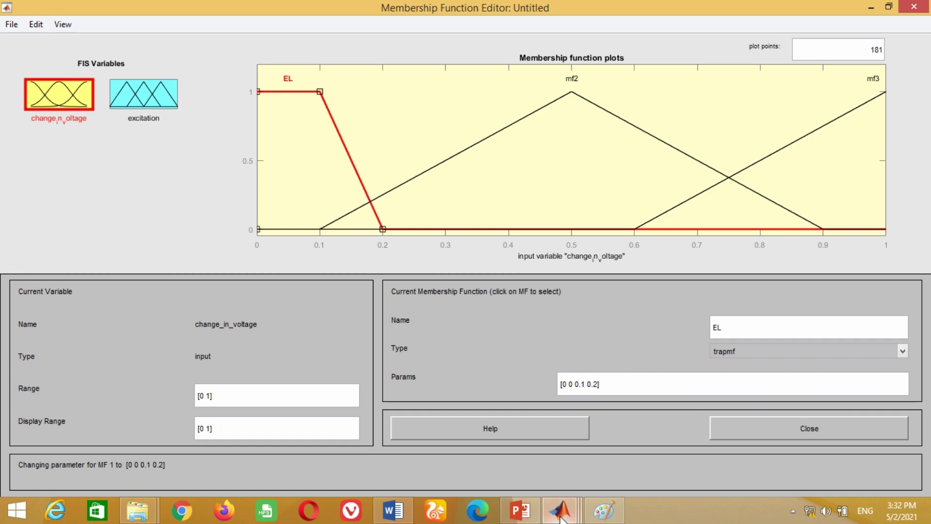
Step: Rename membership function mf2 of change_in_voltage to VL
left_click(442, 165)
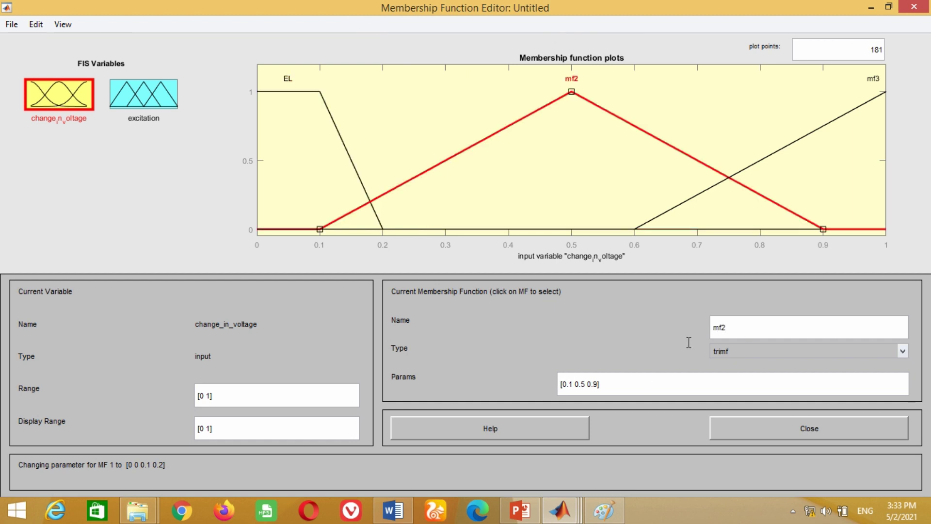
double_click(714, 328)
key("Return")
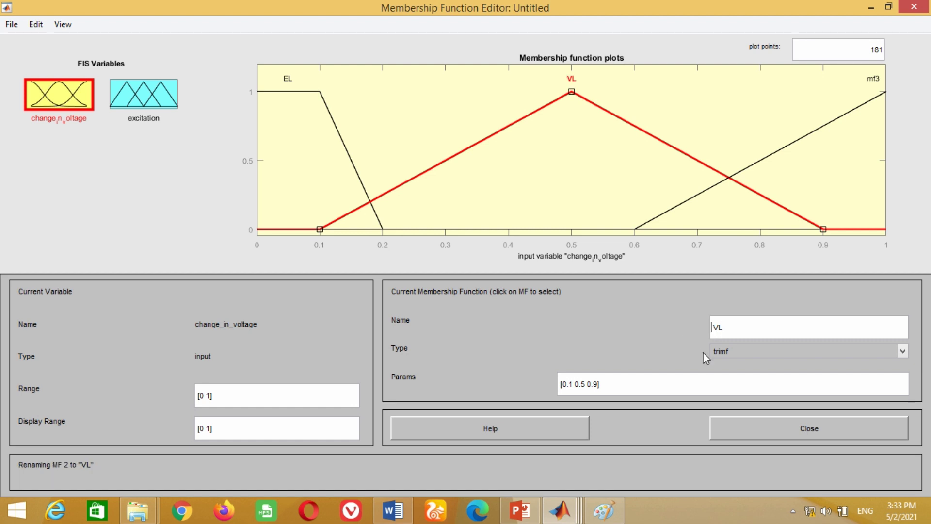
Step: Set the parameters of the VL membership function of change_in_voltage to [0.1 0.2 0.3]
left_click(569, 386)
key("Right")
key("Right")
key("Right")
key("Right")
key("Right")
key("Right")
key("BackSpace")
type("2")
key("Right")
key("BackSpace")
type("3")
key("Return")
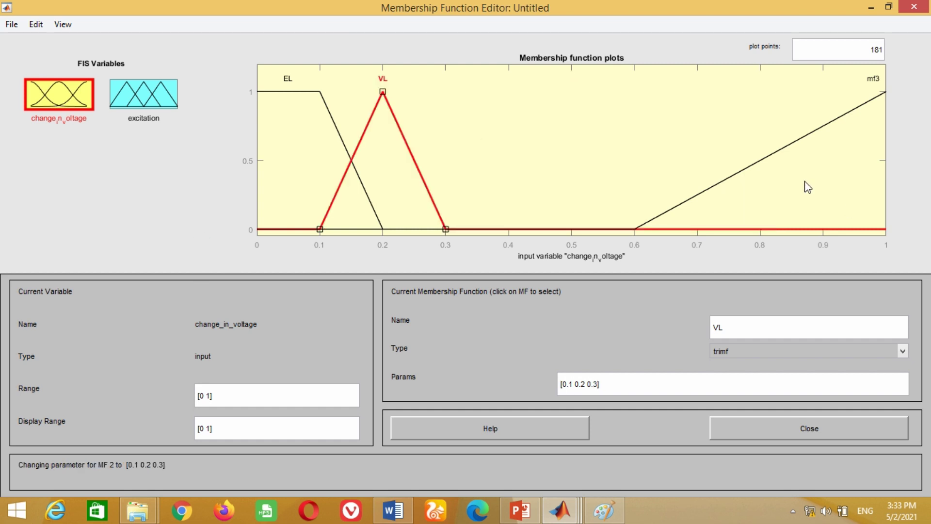
Step: Rename membership function mf3 of change_in_voltage to L and set its parameters to [0.2 0.3 0.4]
left_click(719, 186)
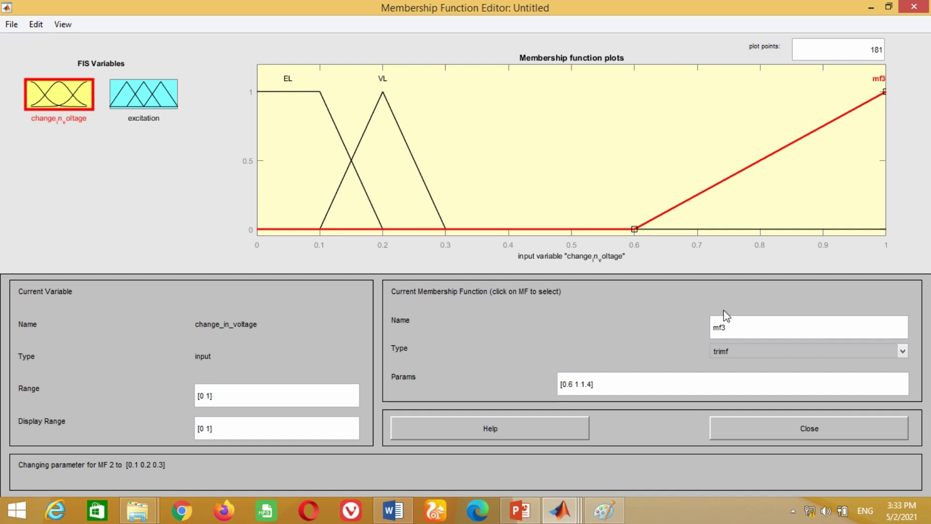
left_click_drag(736, 328, 701, 331)
left_click(564, 383)
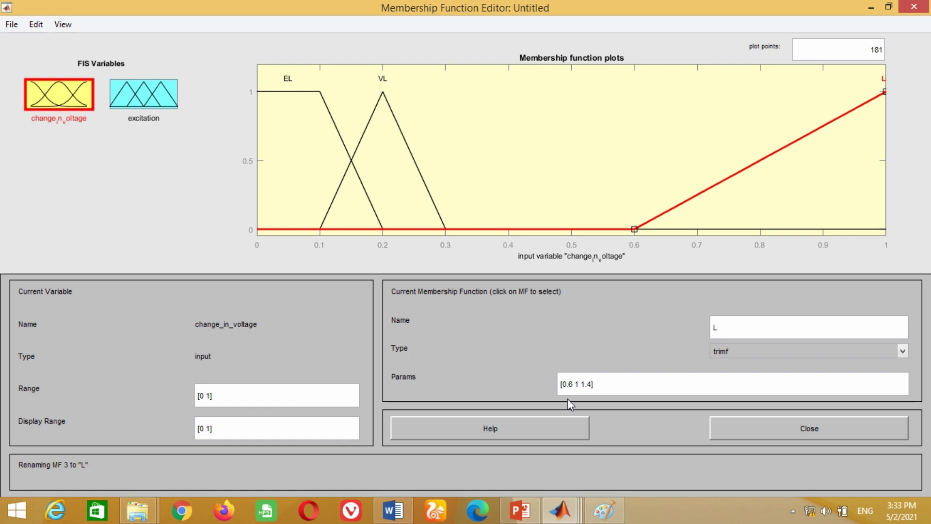
key("Delete")
type("0.3 0.4")
key("Delete")
key("Delete")
key("Delete")
key("Delete")
left_click(206, 232)
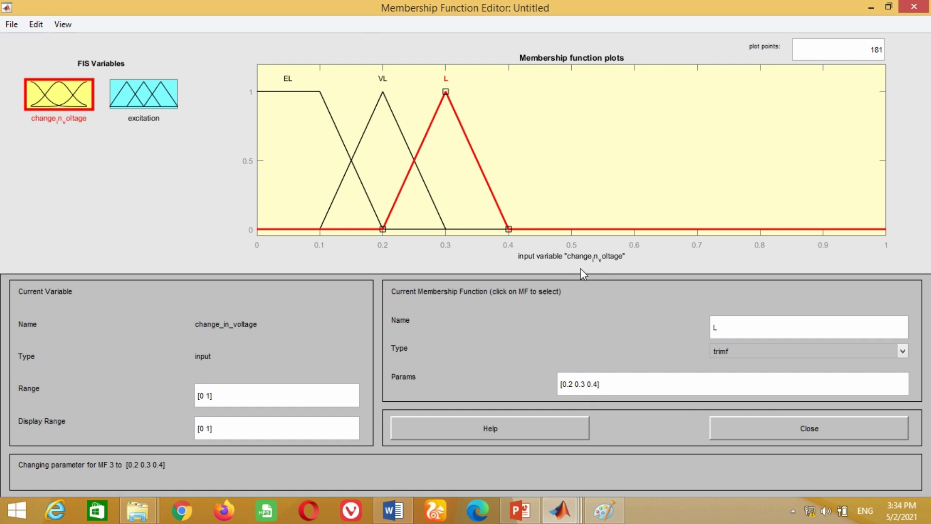
Step: Add one trimf membership function to change_in_voltage as its fourth
left_click(34, 27)
left_click(59, 59)
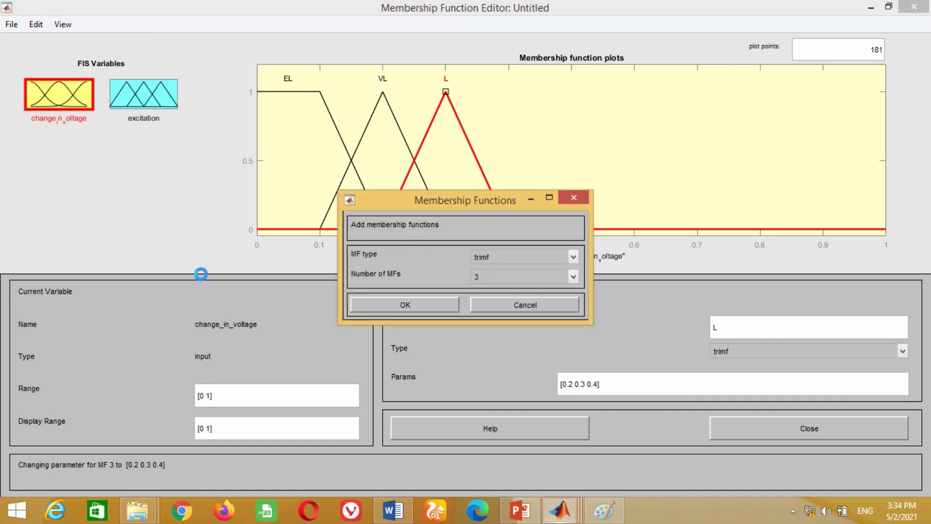
left_click(574, 278)
left_click(494, 291)
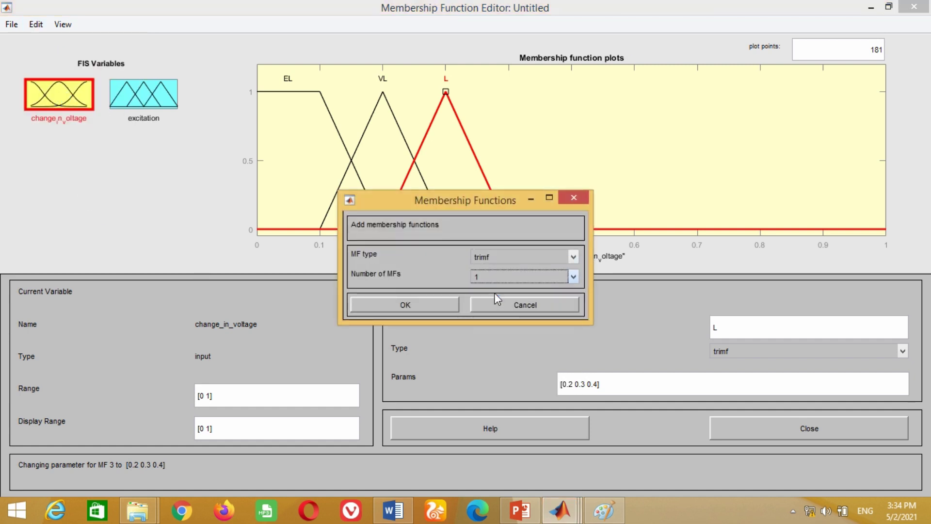
left_click(411, 304)
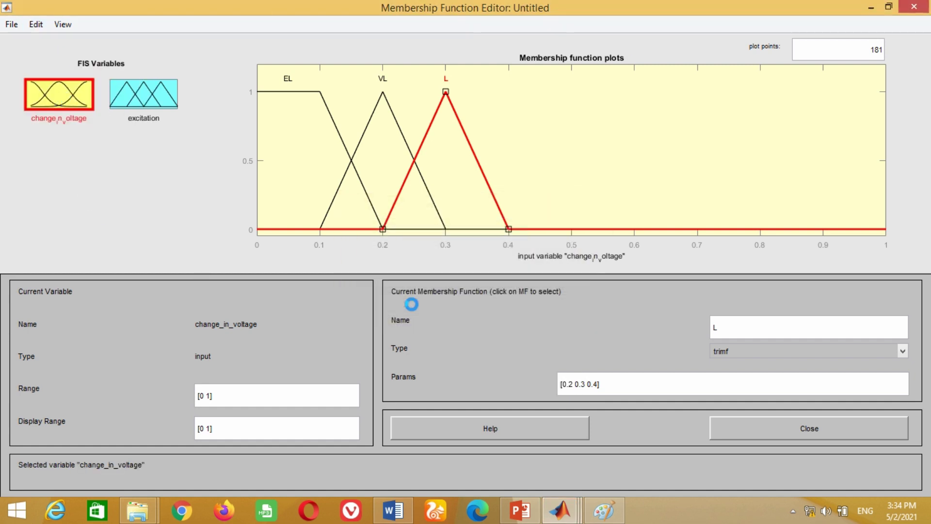
Step: Rename membership function mf4 of change_in_voltage to N and set its parameters to [0.3 0.4 0.5]
left_click(521, 114)
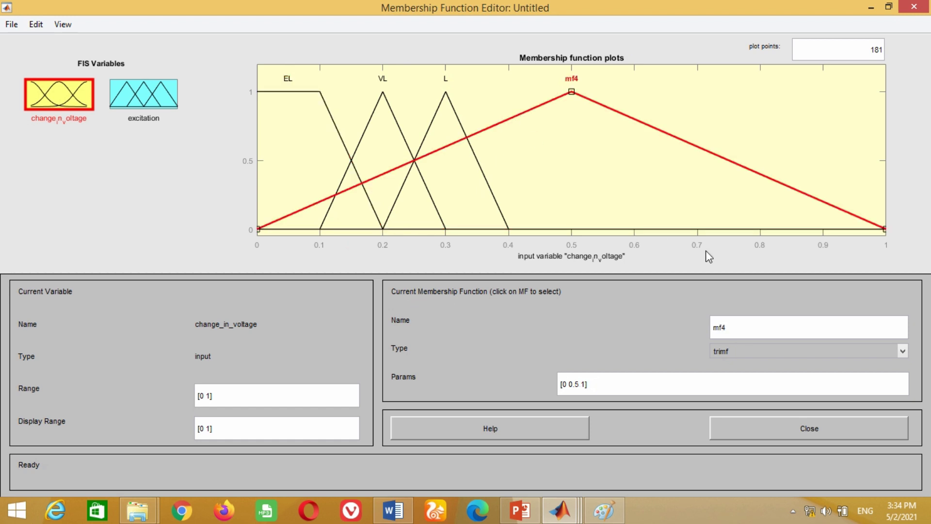
left_click_drag(733, 328, 697, 329)
type("N")
key("Return")
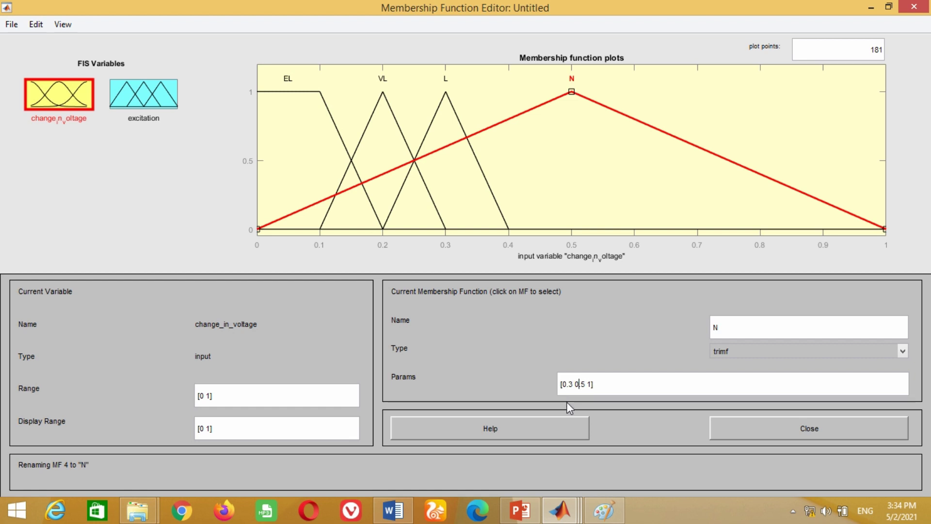
key("Delete")
key("Delete")
type("0.5")
key("Return")
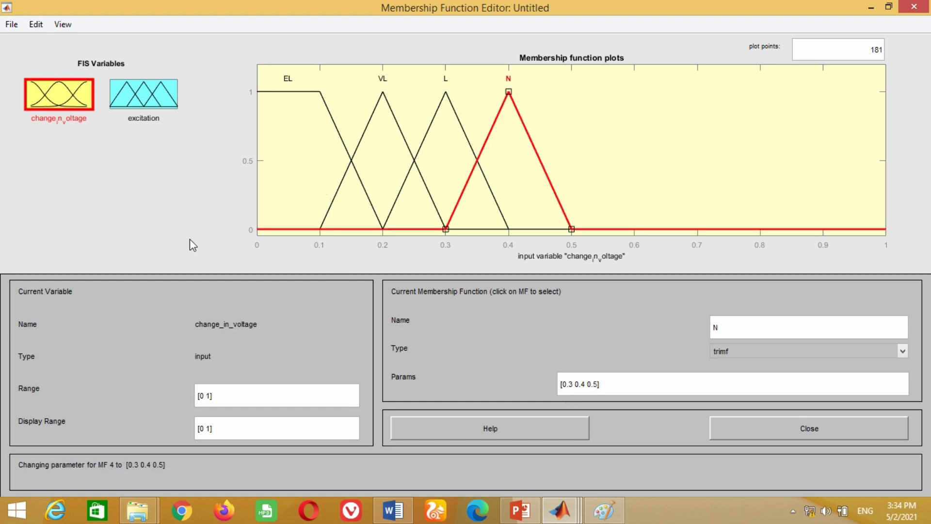
Step: Add one more trimf membership function to change_in_voltage as its fifth
left_click(13, 25)
mouse_move(34, 27)
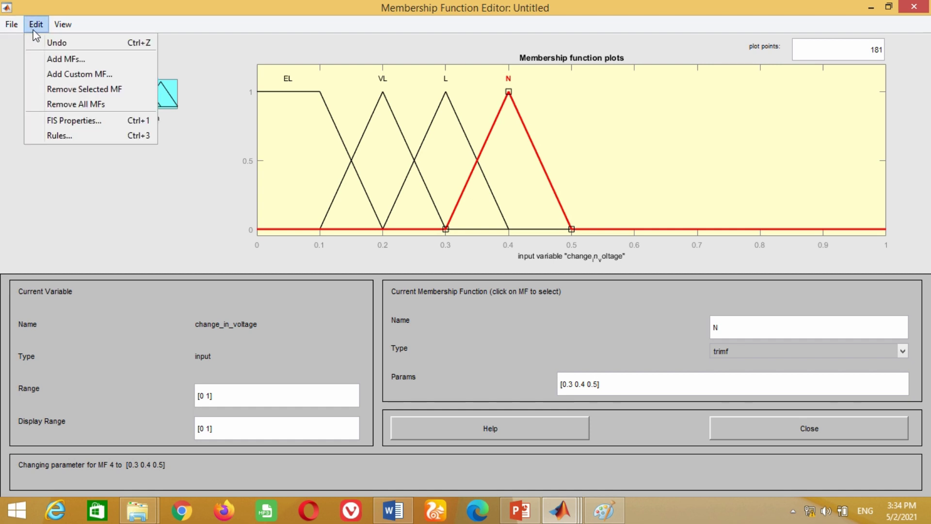
left_click(49, 58)
left_click(538, 275)
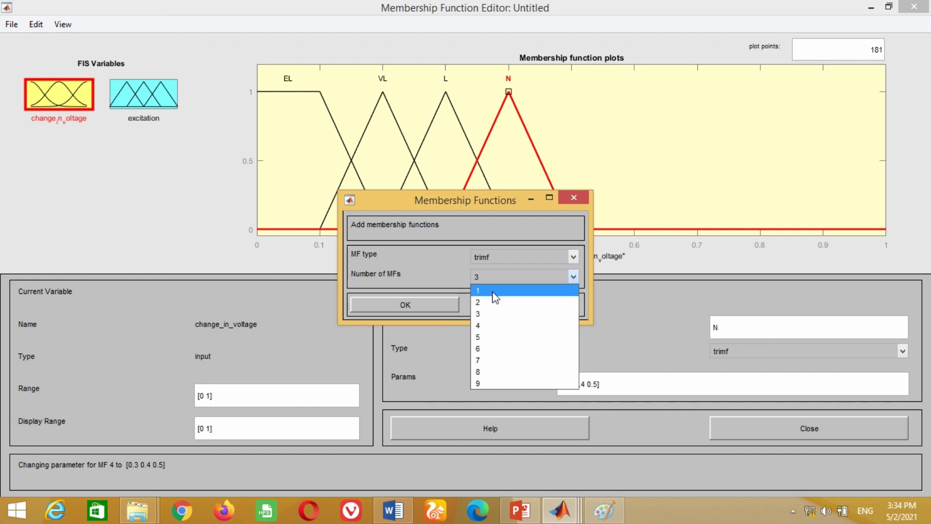
left_click(539, 289)
left_click(412, 300)
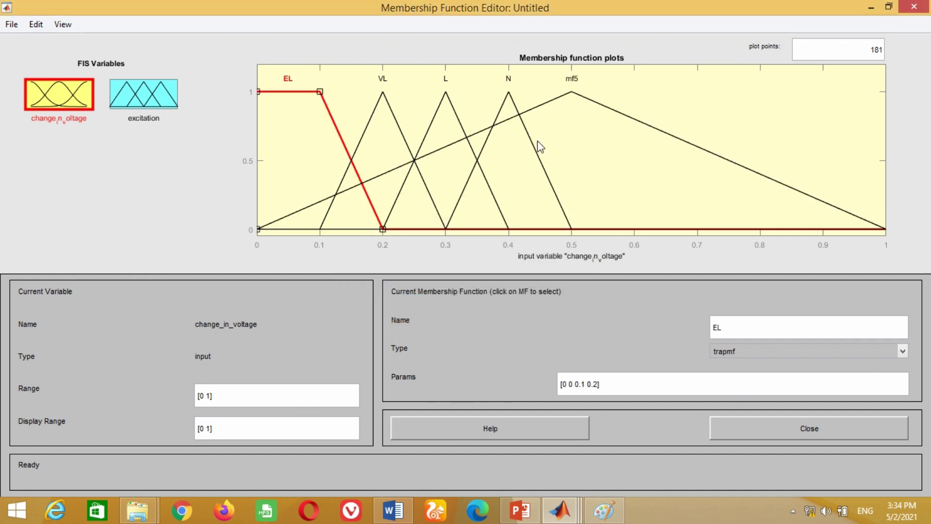
Step: Set the parameters of membership function mf5 of change_in_voltage to [0.4 0.5 0.6]
left_click(545, 103)
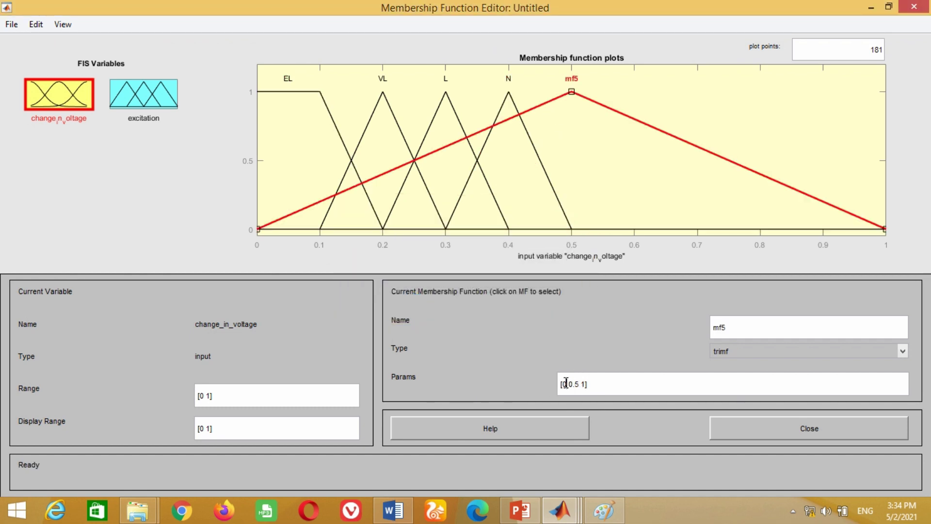
type(".4")
key("Right")
key("Right")
key("Right")
key("BackSpace")
type("0.6")
key("Return")
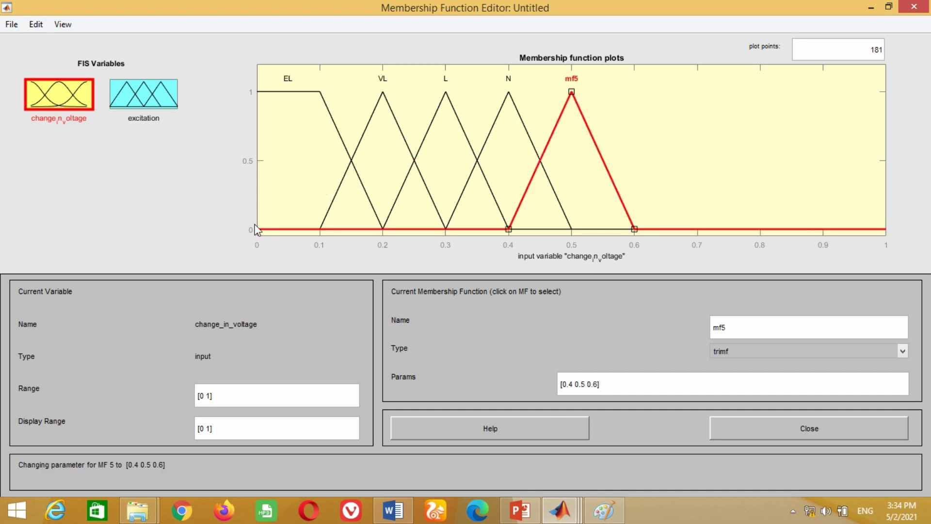
Step: Rename membership function mf5 of change_in_voltage to H
left_click(734, 333)
left_click_drag(734, 332, 697, 331)
key("Return")
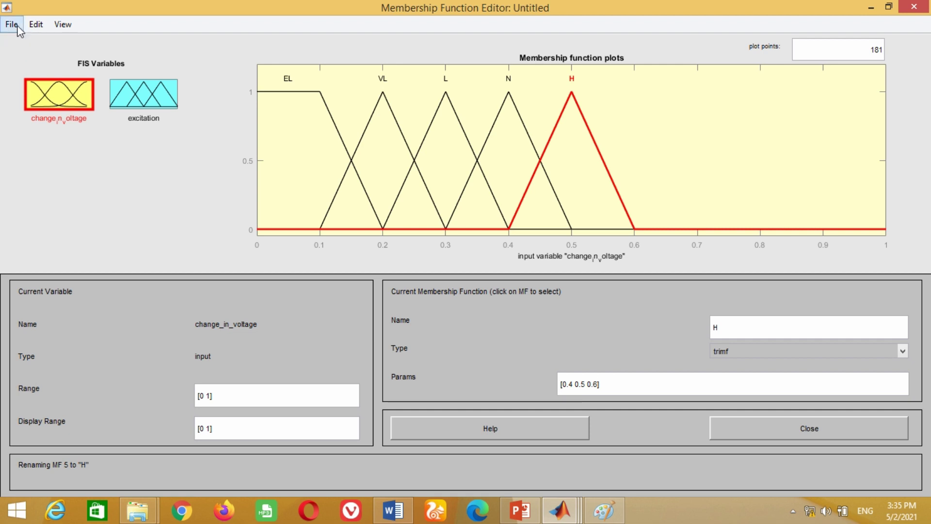
Step: Add a sixth membership function of type trimf to change_in_voltage
left_click(36, 24)
left_click(57, 59)
left_click(521, 279)
left_click(493, 293)
left_click(424, 303)
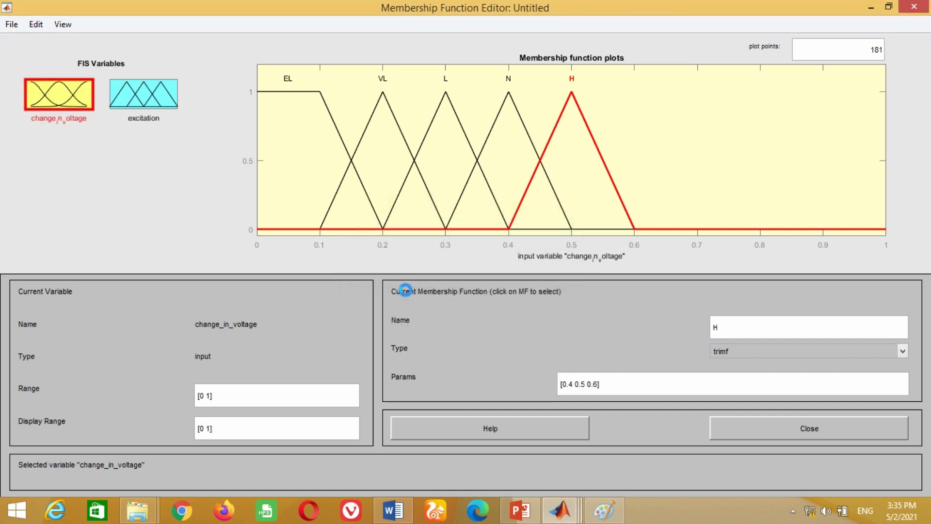
Step: Rename membership function mf6 of change_in_voltage to VH
left_click(386, 174)
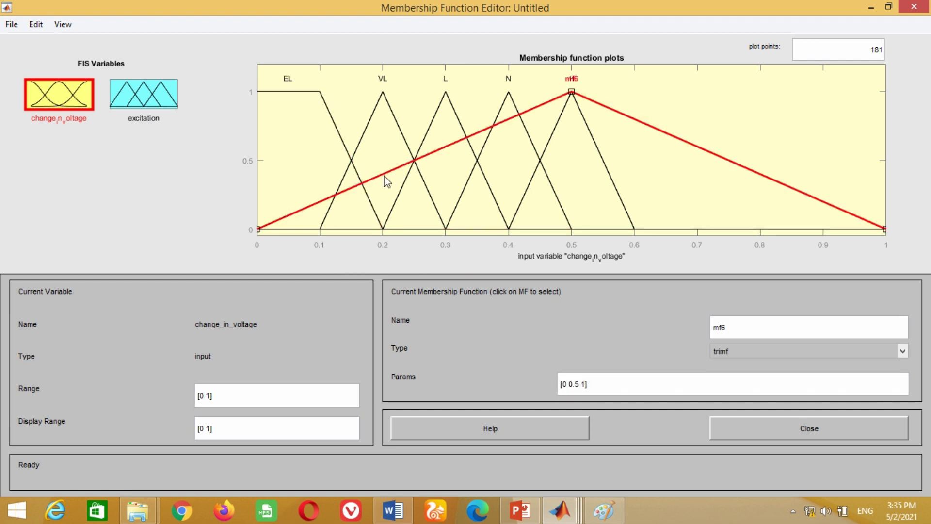
left_click(734, 330)
left_click_drag(733, 330, 711, 330)
type("VH")
Step: Set the parameters of the VH membership function of change_in_voltage to [0.5 0.7 0.9]
left_click(565, 393)
key("Delete")
key("Delete")
key("Delete")
key("Delete")
type("0.7 0.9")
key("Delete")
left_click(184, 239)
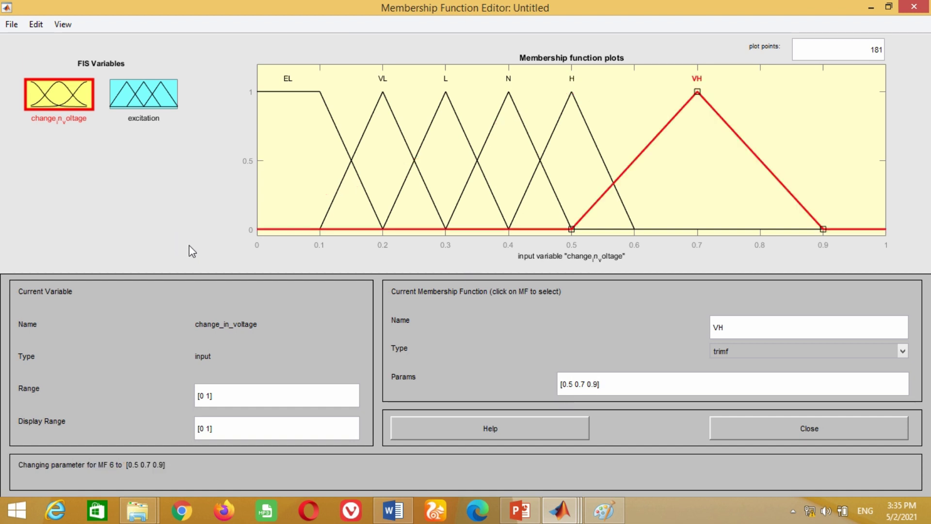
Step: Add a seventh membership function of type trimf to change_in_voltage
left_click(36, 25)
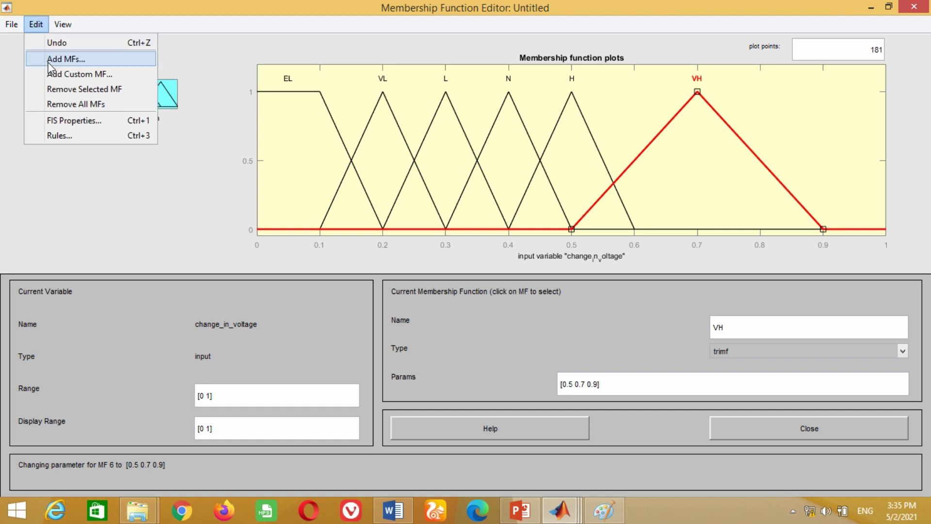
left_click(53, 58)
left_click(504, 276)
left_click(494, 289)
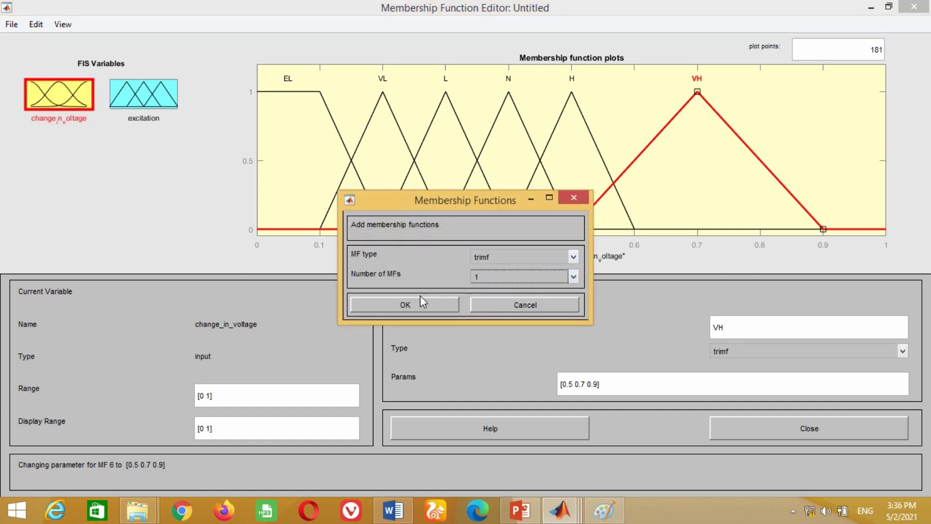
left_click(421, 303)
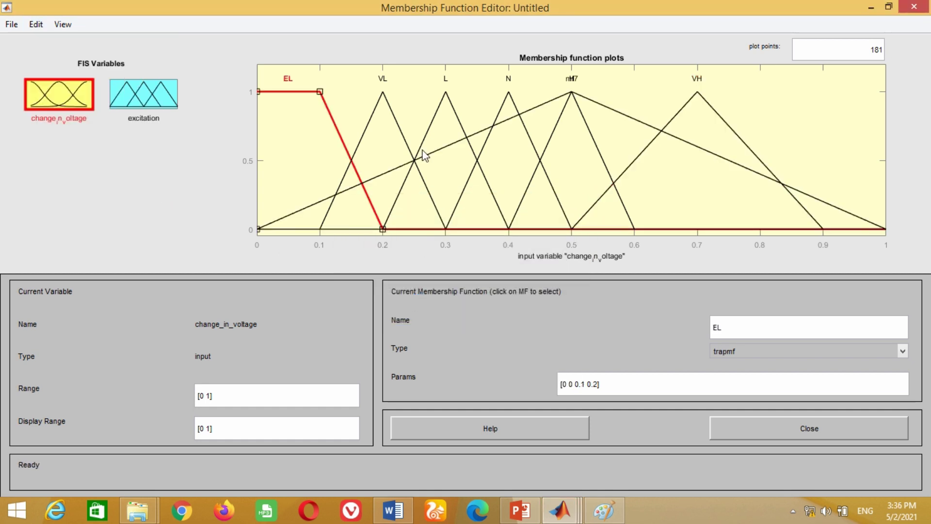
Step: Rename membership function mf7 of change_in_voltage to EH and change its type to trapmf
left_click(423, 158)
left_click_drag(735, 328, 709, 331)
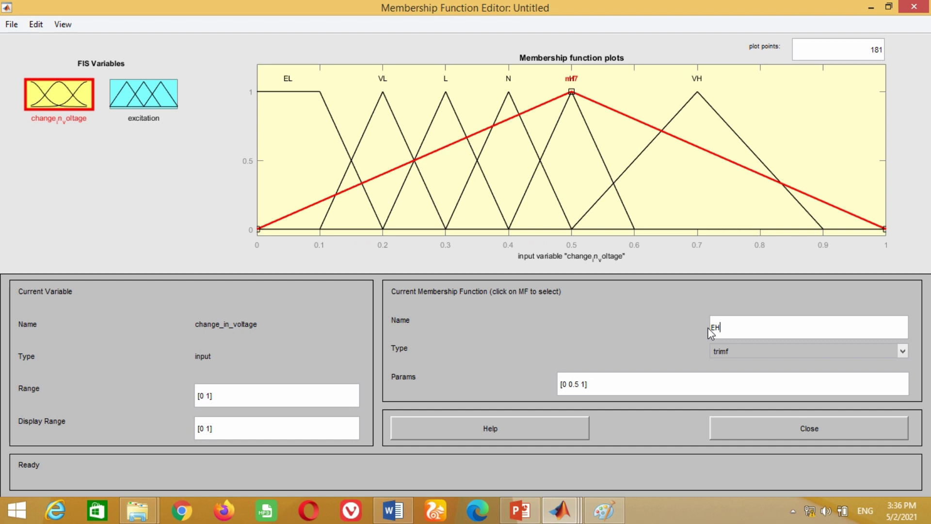
triple_click(775, 388)
type("[0.8 0.9 1 1]")
left_click(772, 351)
left_click(773, 377)
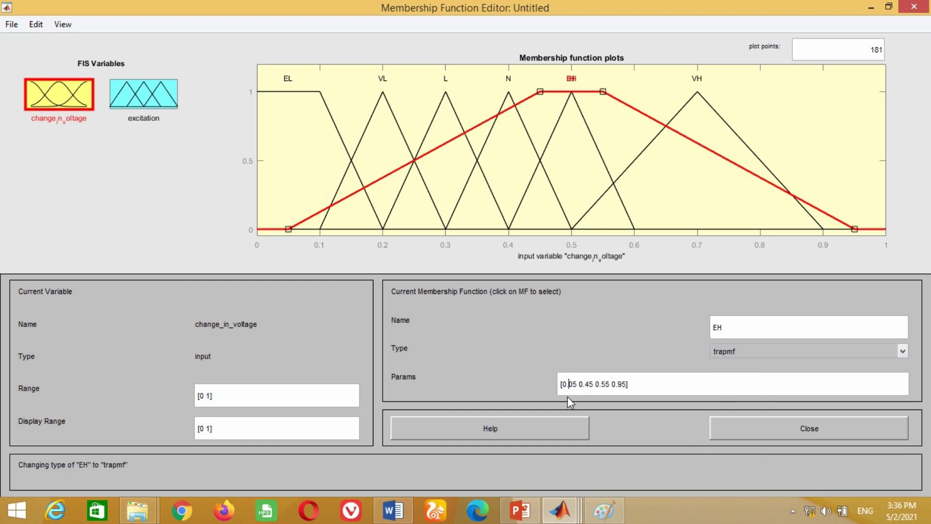
Step: Set the parameters of the EH membership function of change_in_voltage to [0.8 0.9 1 1]
key("Delete")
type("8")
key("Delete")
key("BackSpace")
key("Delete")
type("9")
key("Right")
type("1")
key("Delete")
key("Delete")
key("Delete")
key("Delete")
key("Delete")
key("Delete")
key("Delete")
key("Delete")
key("Delete")
type("1")
key("Return")
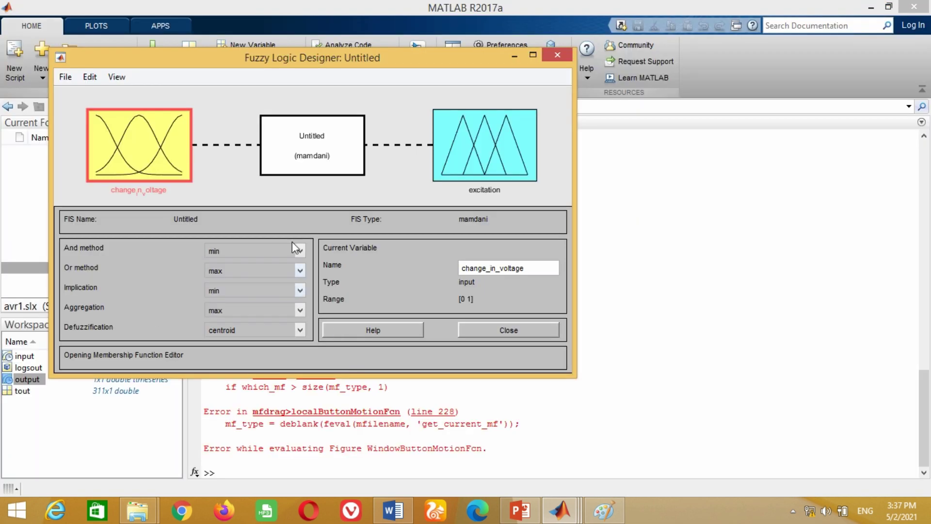
Step: Open the membership functions of the output variable excitation and set its range to [0 10]
double_click(476, 148)
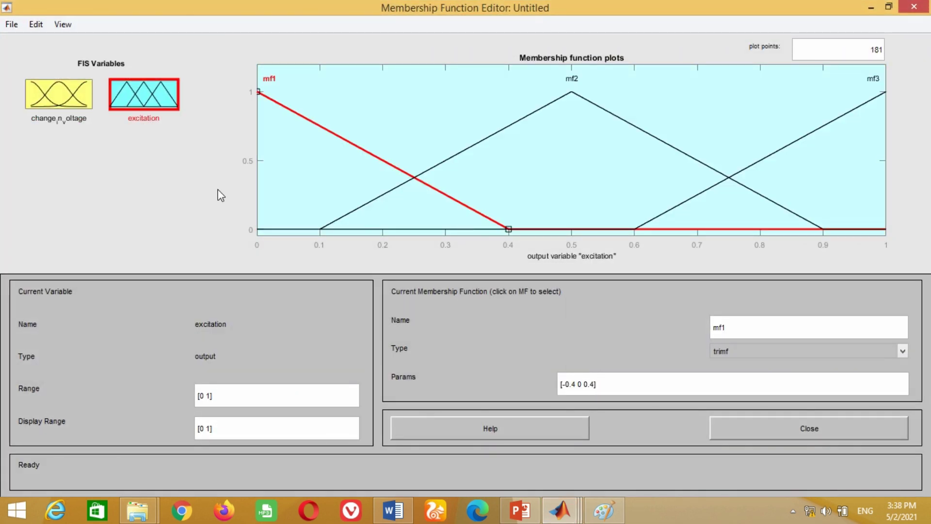
left_click(47, 106)
left_click(155, 106)
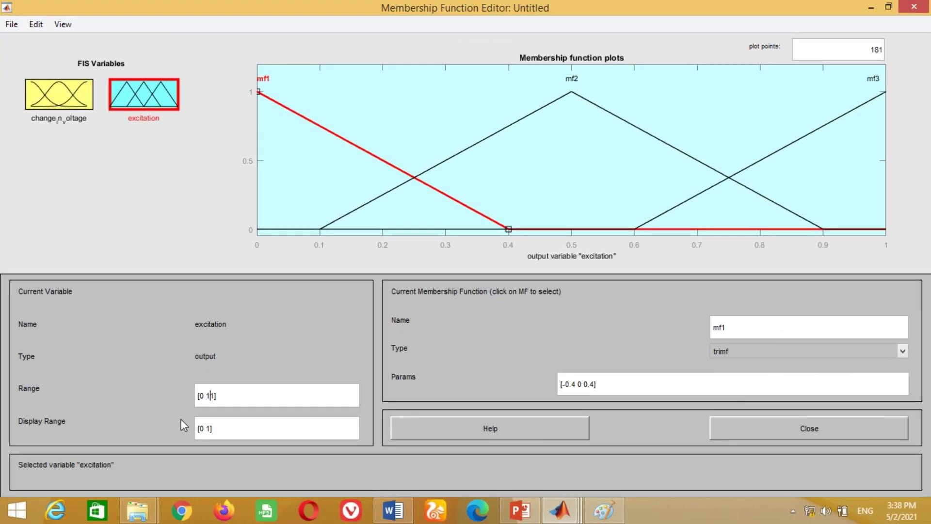
key("BackSpace")
type("01")
key("Return")
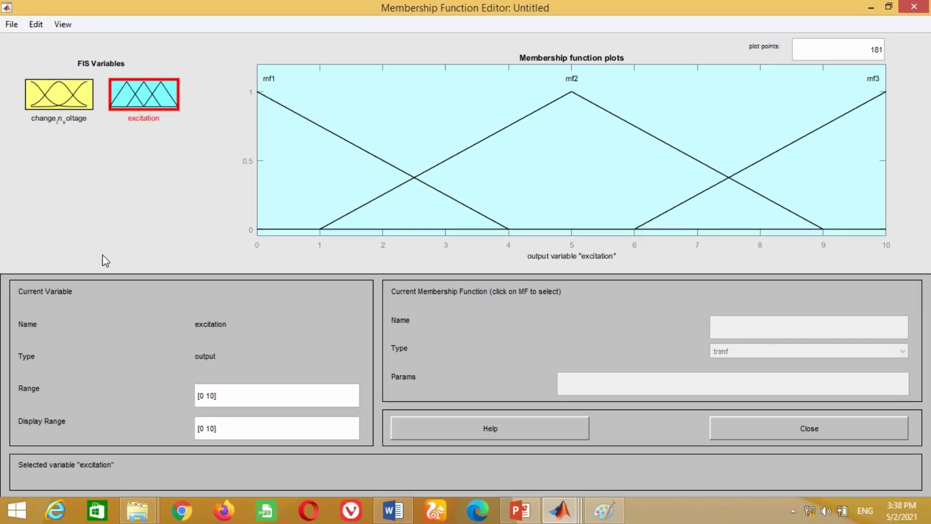
Step: Rename membership function mf1 of excitation to EL and change its type to trapmf
left_click(311, 122)
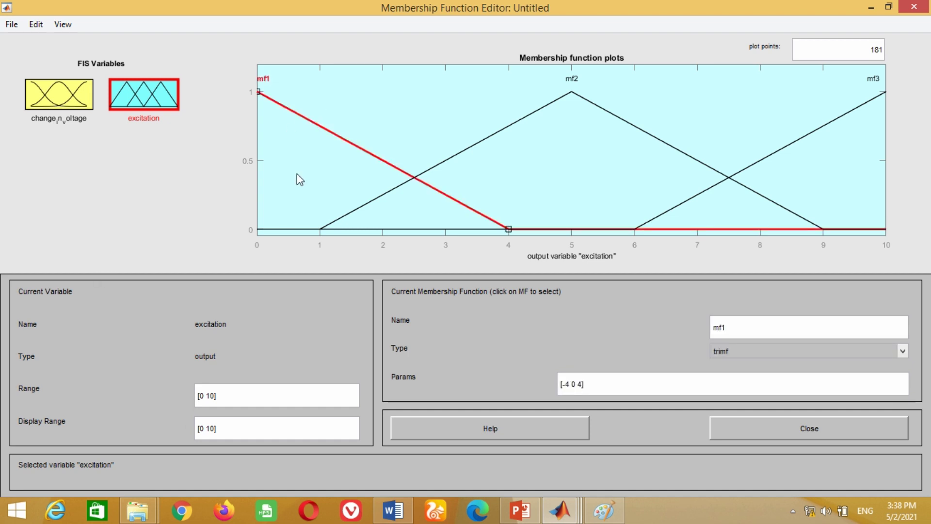
left_click(709, 331)
type("EL")
key("Return")
left_click(727, 350)
left_click(729, 373)
Step: Set the parameters of the EL membership function of excitation to [0 0 1 2]
left_click(563, 384)
type("0 0 ")
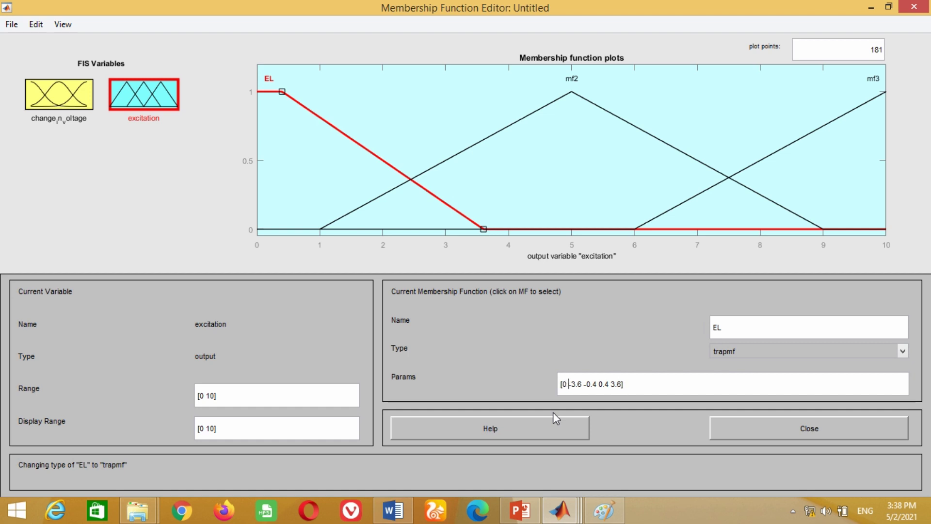
type("1 2")
key("Delete")
key("Delete")
key("Delete")
key("Delete")
key("Delete")
key("Delete")
key("Delete")
key("Delete")
key("Delete")
key("Delete")
key("Delete")
key("Delete")
key("Delete")
key("Delete")
key("Delete")
key("Delete")
key("Delete")
left_click(167, 213)
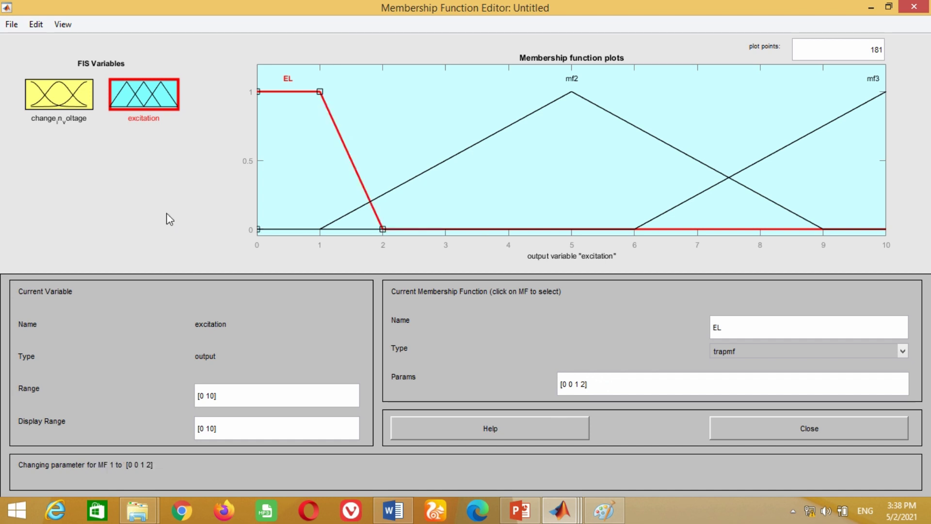
Step: Rename membership function mf2 of excitation to VL
left_click(428, 170)
left_click(741, 327)
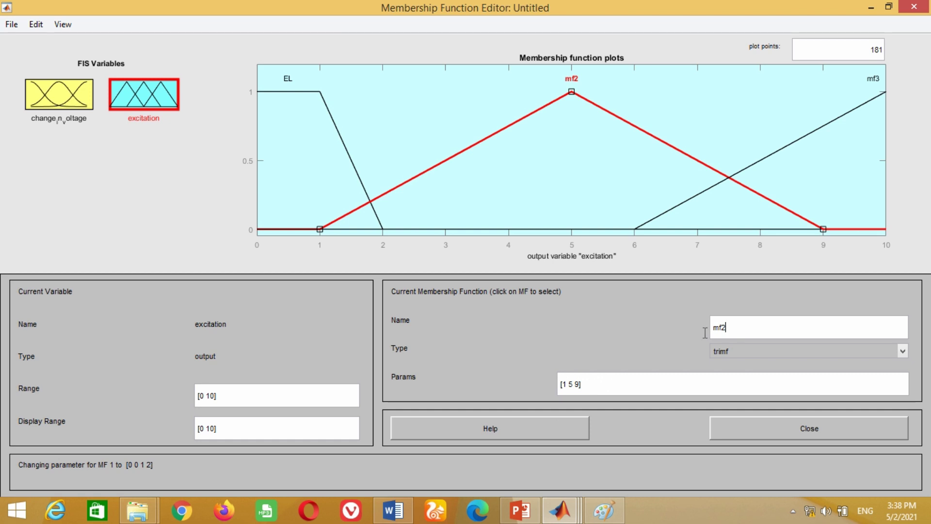
left_click_drag(743, 325, 706, 325)
type("VL")
left_click(187, 220)
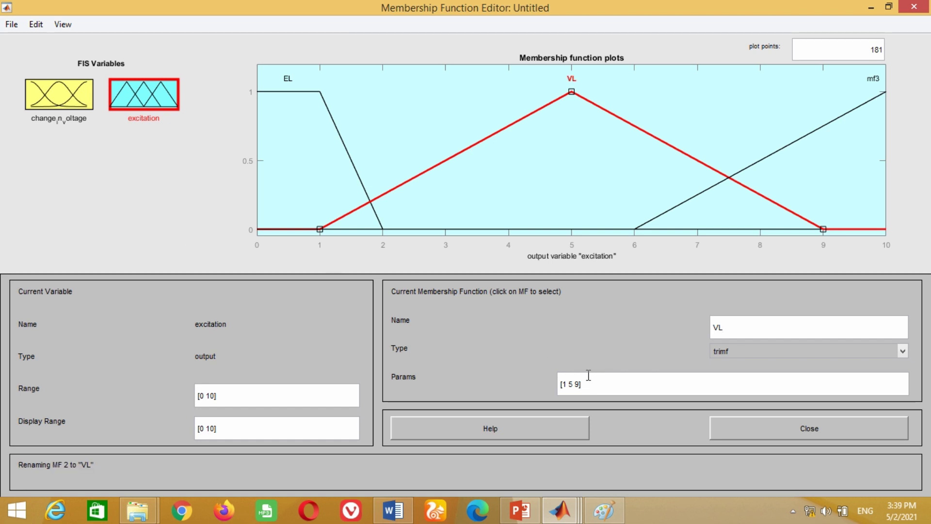
Step: Set the parameters of the VL membership function of excitation to [1 2 3]
left_click(566, 396)
type("[1 2 3]")
left_click(216, 198)
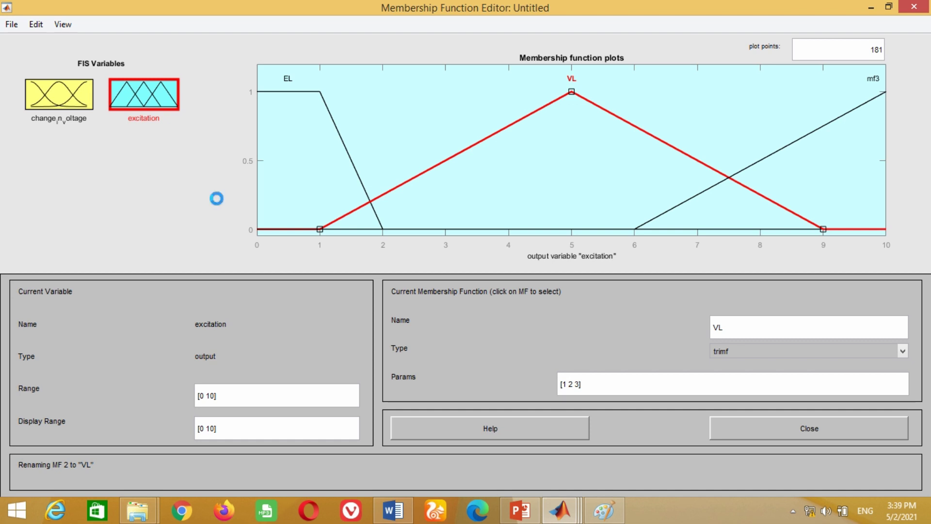
Step: Rename membership function mf3 of excitation to L
left_click(691, 199)
left_click_drag(726, 328, 708, 331)
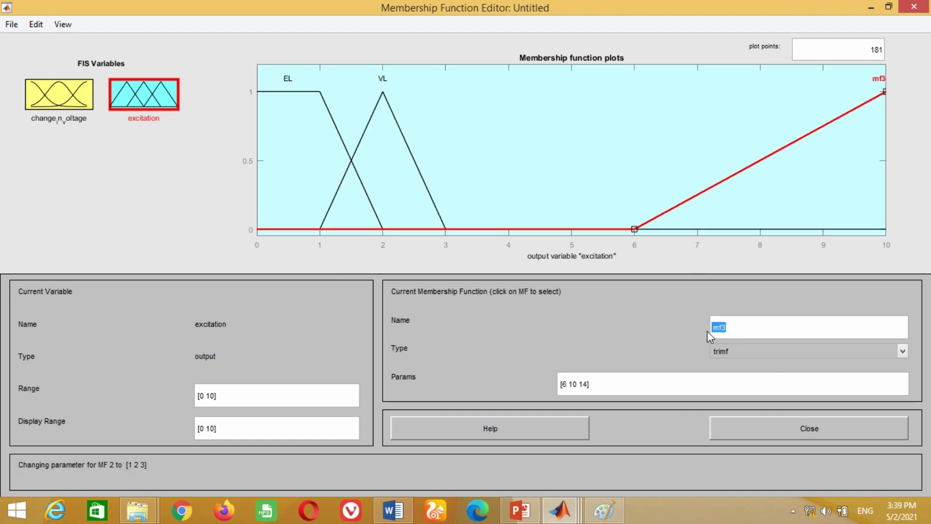
type("L")
key("Return")
Step: Set the parameters of the L membership function of excitation to [2 3 4]
left_click(565, 393)
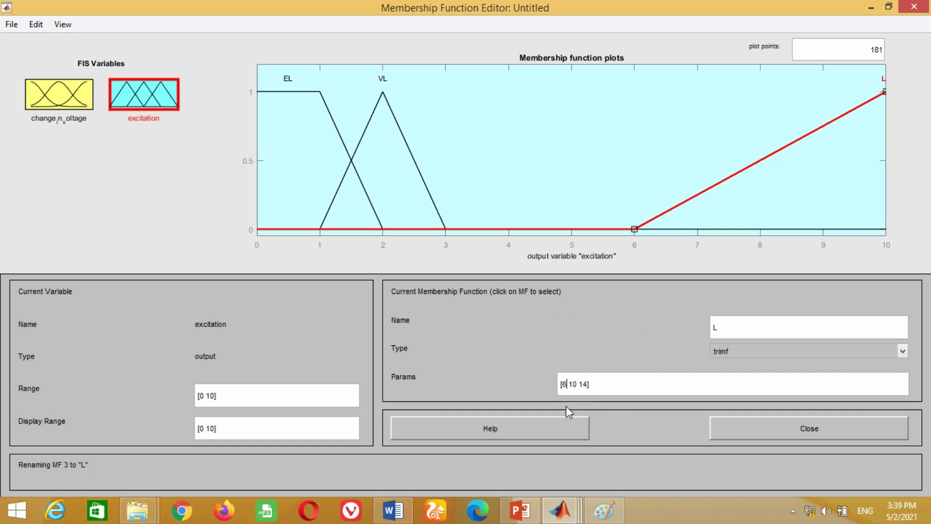
key("BackSpace")
type("2 3 4")
key("Delete")
key("Delete")
key("Delete")
left_click(156, 193)
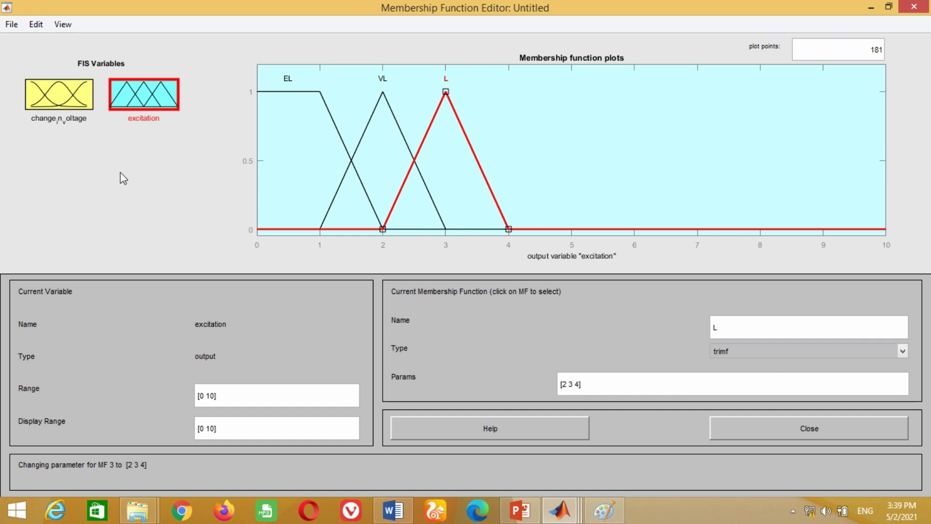
Step: Add a fourth membership function of type trimf to the excitation output
left_click(36, 24)
left_click(47, 58)
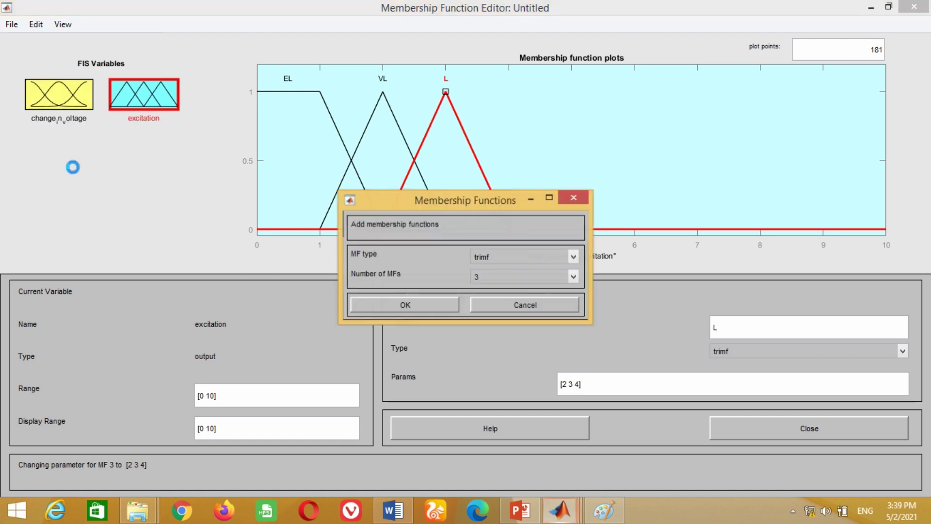
left_click(522, 278)
left_click(496, 294)
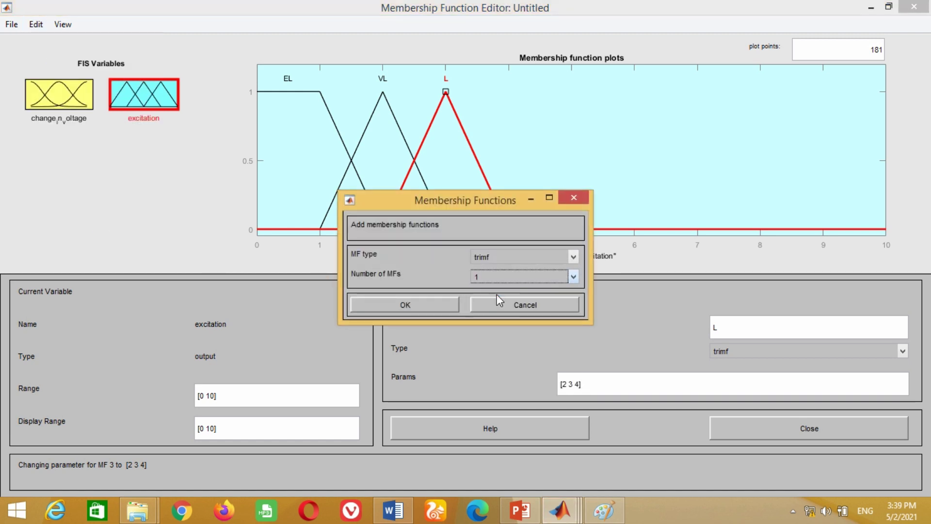
left_click(396, 302)
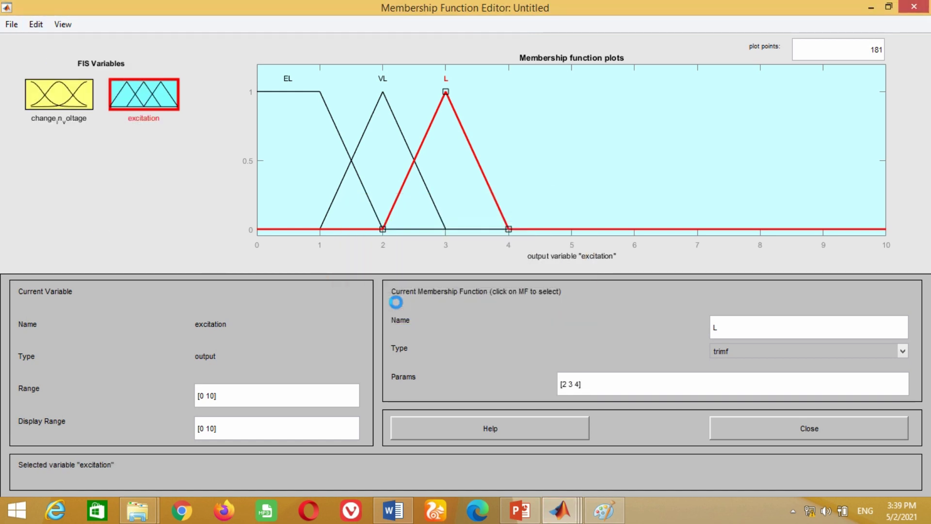
Step: Rename membership function mf4 of excitation to N
left_click(500, 127)
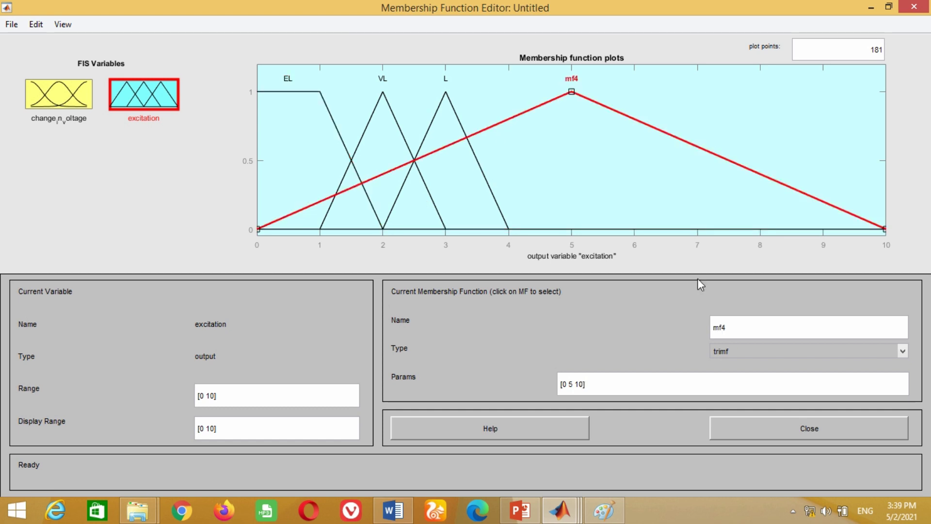
double_click(722, 326)
type("N")
key("Return")
Step: Set the parameters of the N membership function of excitation to [3 4 5]
left_click(564, 384)
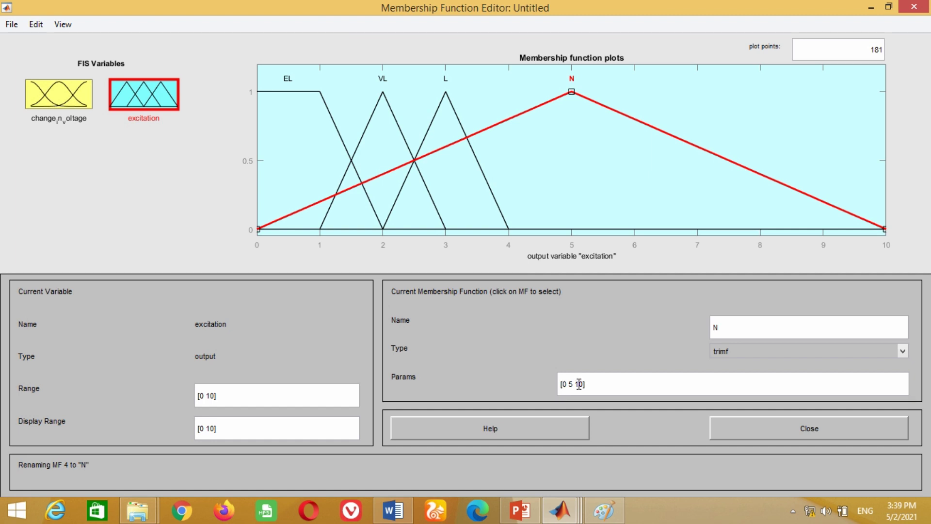
key("BackSpace")
type("3 4")
key("Right")
key("Delete")
key("Delete")
key("Delete")
left_click(168, 206)
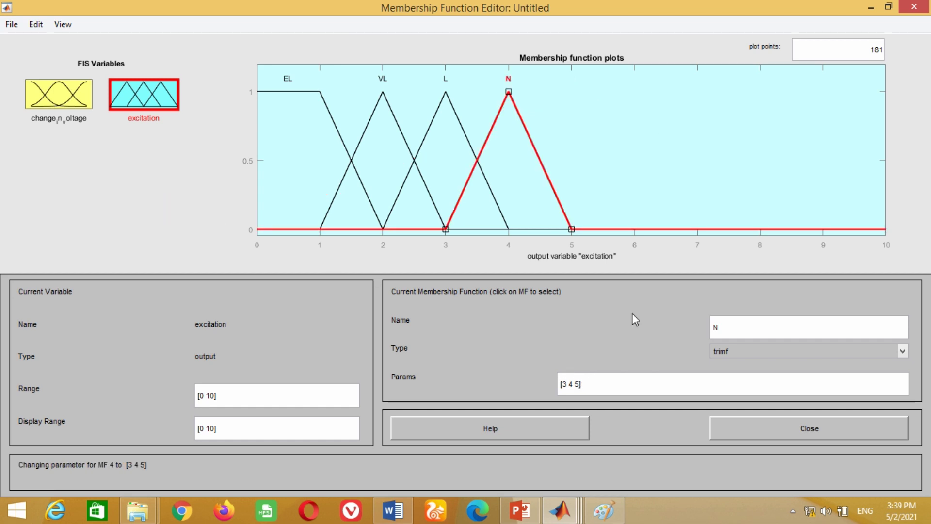
Step: Add a fifth membership function of type trimf to the excitation output
left_click(36, 24)
left_click(47, 59)
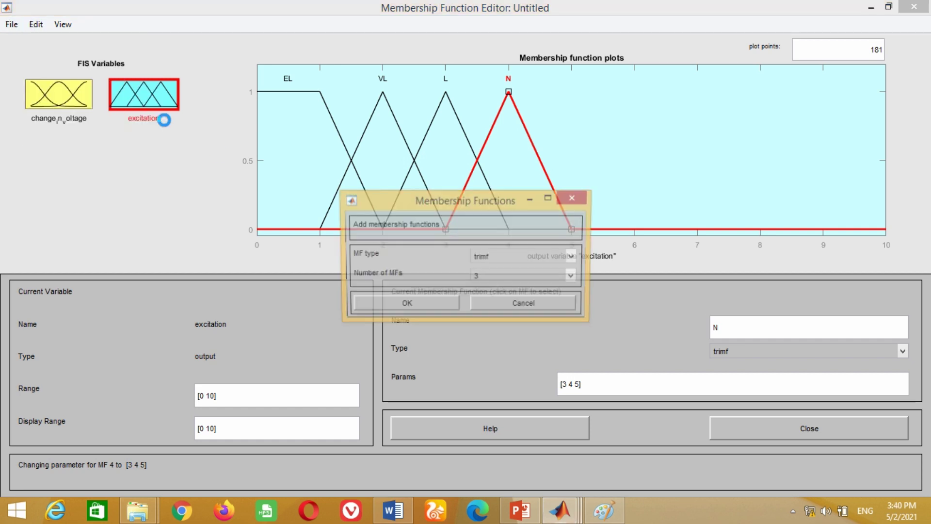
left_click(485, 275)
left_click(491, 288)
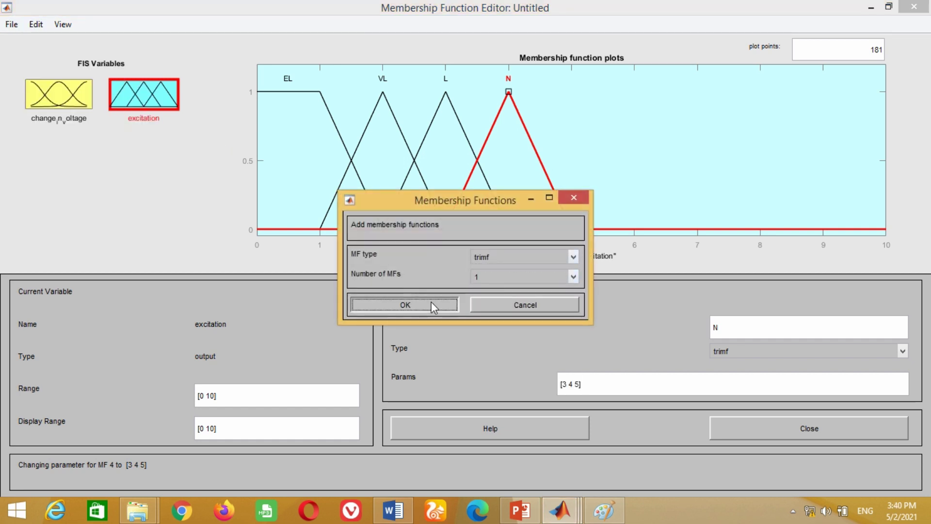
left_click(431, 304)
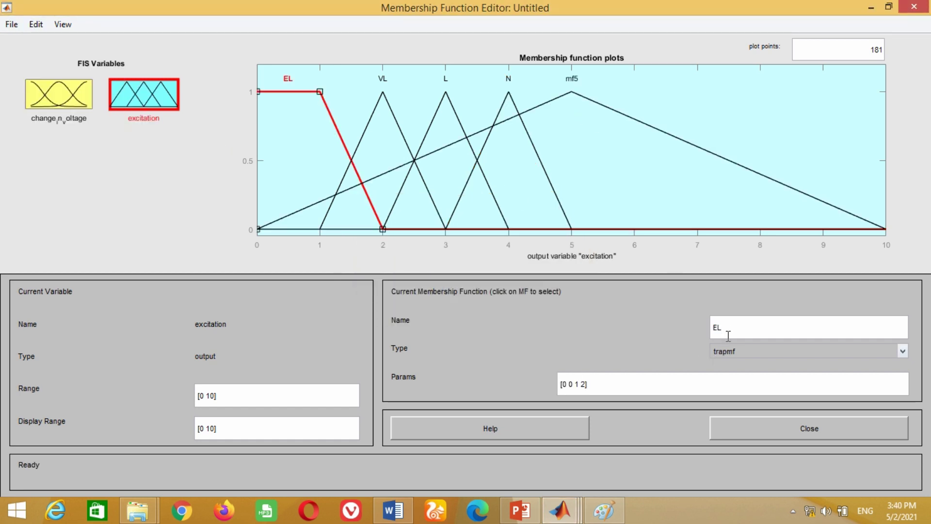
Step: Rename membership function mf5 of excitation to H
left_click(545, 104)
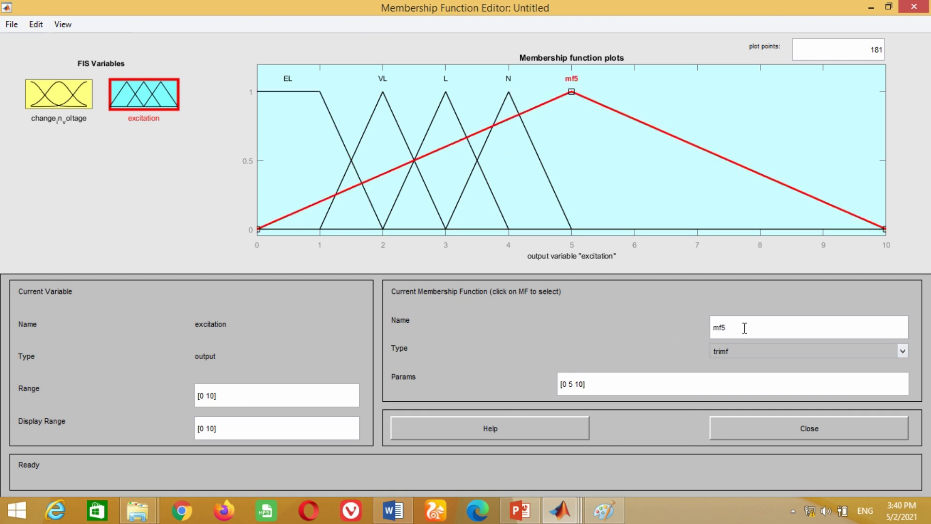
double_click(711, 328)
type("H")
key("Return")
Step: Set the parameters of the H membership function of excitation to [4 5 6]
left_click(569, 385)
key("BackSpace")
type("4")
key("Right")
key("Right")
type("6")
key("Delete")
key("Delete")
key("Delete")
key("Delete")
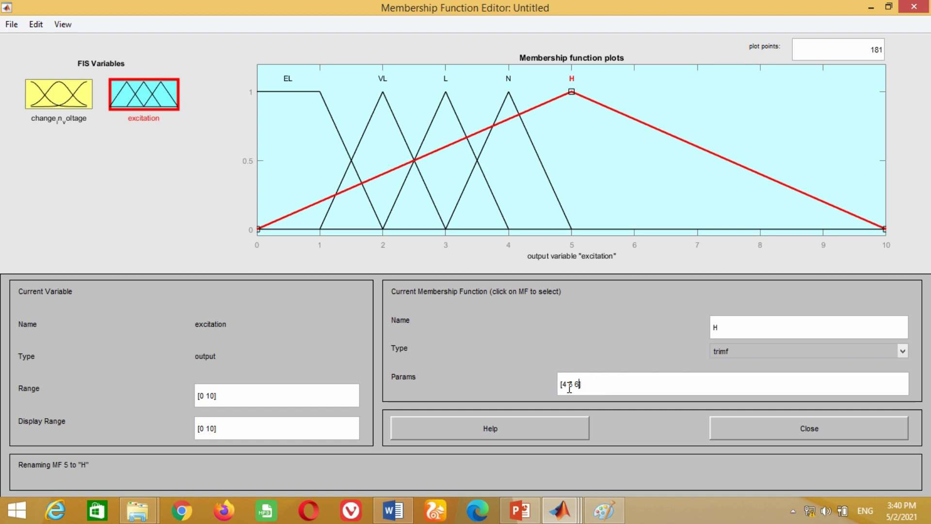
Step: Add a sixth membership function of type trimf to the excitation output
left_click(36, 24)
left_click(59, 56)
left_click(509, 276)
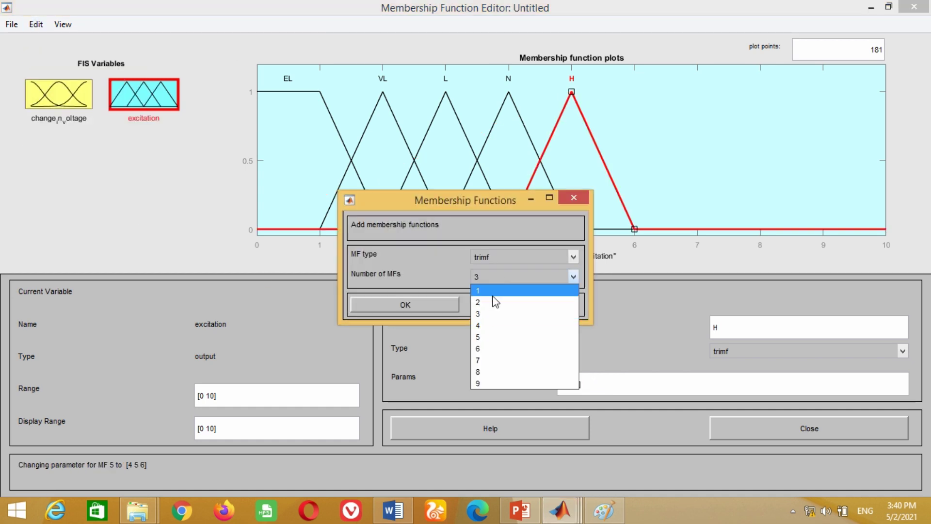
left_click(490, 290)
left_click(427, 304)
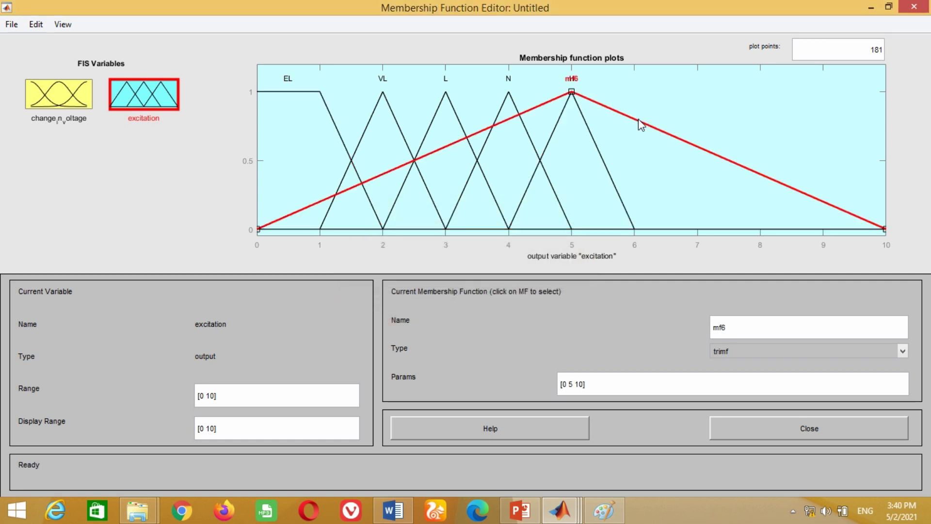
Step: Rename membership function mf6 of excitation to VH and set its parameters to [5 7 9]
left_click_drag(736, 328, 708, 328)
type("VH")
key("Return")
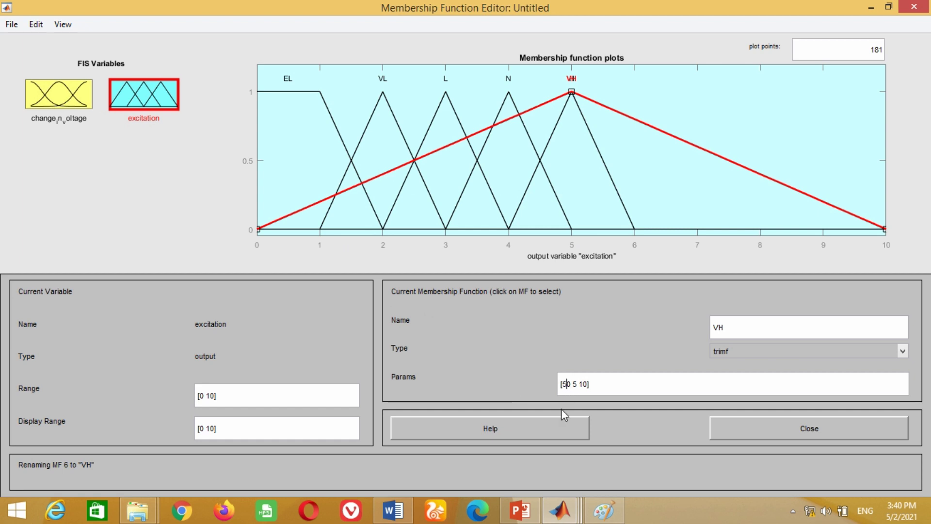
key("BackSpace")
type("7")
left_click(158, 230)
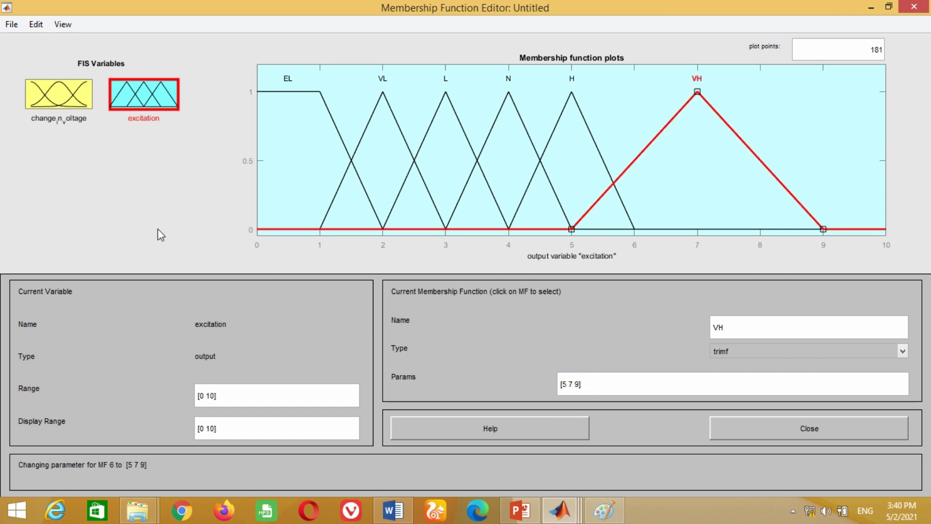
Step: Add a seventh membership function of type trimf to the excitation output
left_click(36, 25)
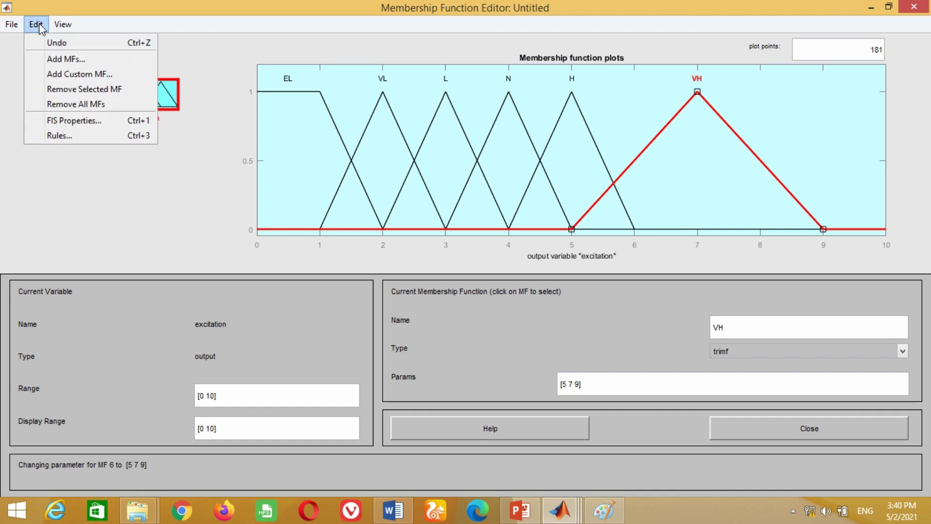
left_click(52, 58)
left_click(491, 277)
left_click(490, 290)
left_click(426, 303)
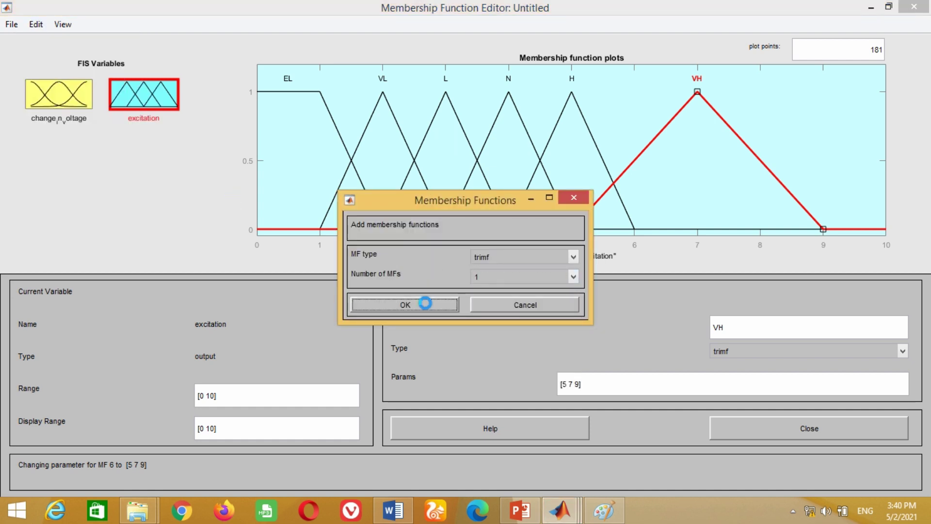
Step: Rename membership function mf7 of excitation to EH and change its type to trapmf
left_click(528, 112)
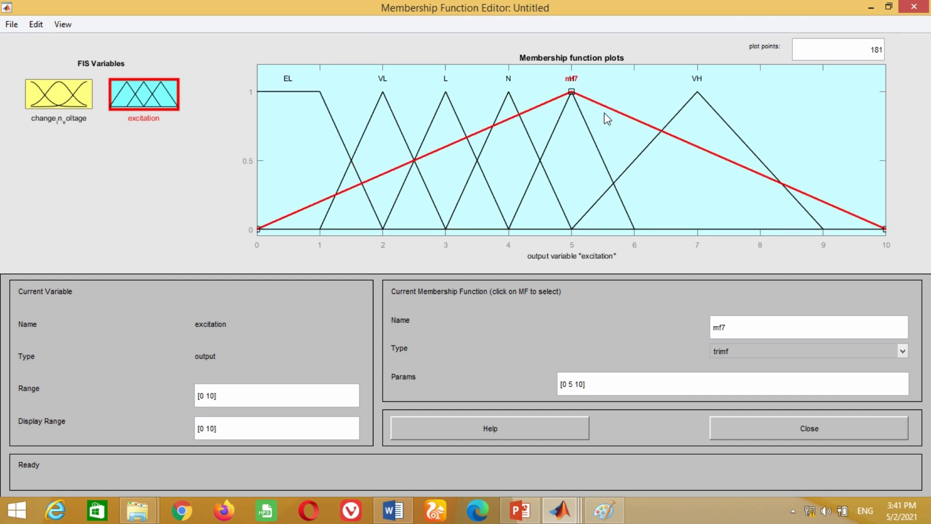
left_click_drag(738, 322, 698, 343)
type("EH")
key("Return")
left_click(735, 348)
left_click(733, 378)
Step: Set the parameters of the EH membership function of excitation to [8 9 10 10]
left_click(564, 385)
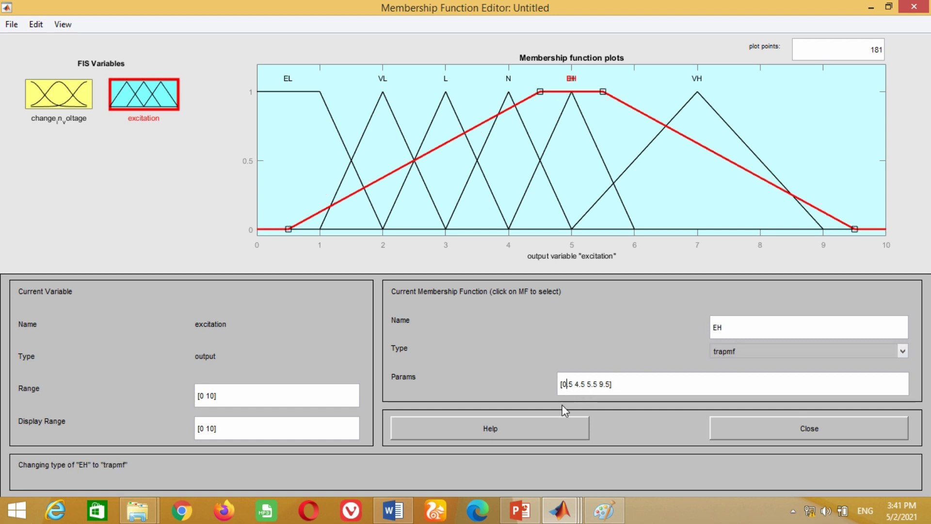
key("Delete")
key("Delete")
key("Delete")
key("Delete")
type("8 9 10 10")
key("Delete")
key("Delete")
key("Delete")
key("Delete")
key("Delete")
key("Delete")
key("Delete")
key("Delete")
key("Delete")
key("Delete")
key("Delete")
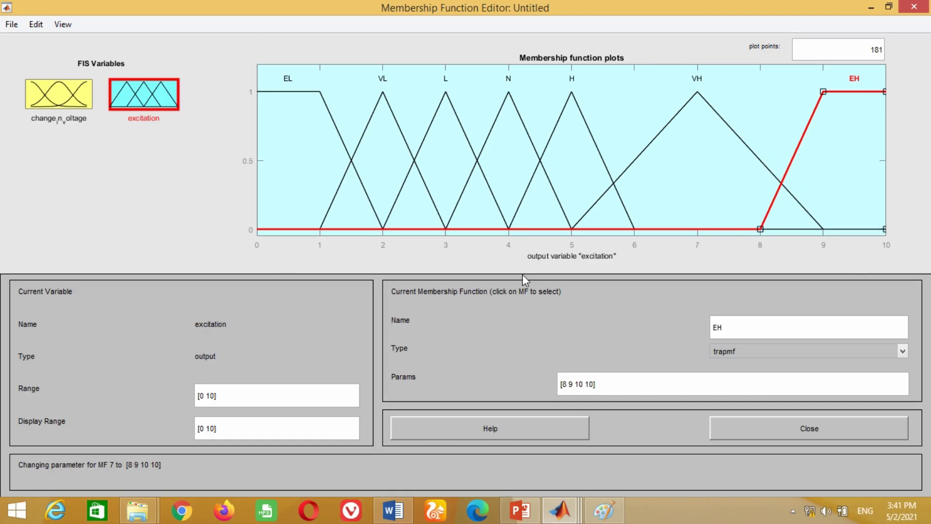
Step: Close the Membership Function Editor and open the Rule Editor of the Mamdani system
left_click(797, 427)
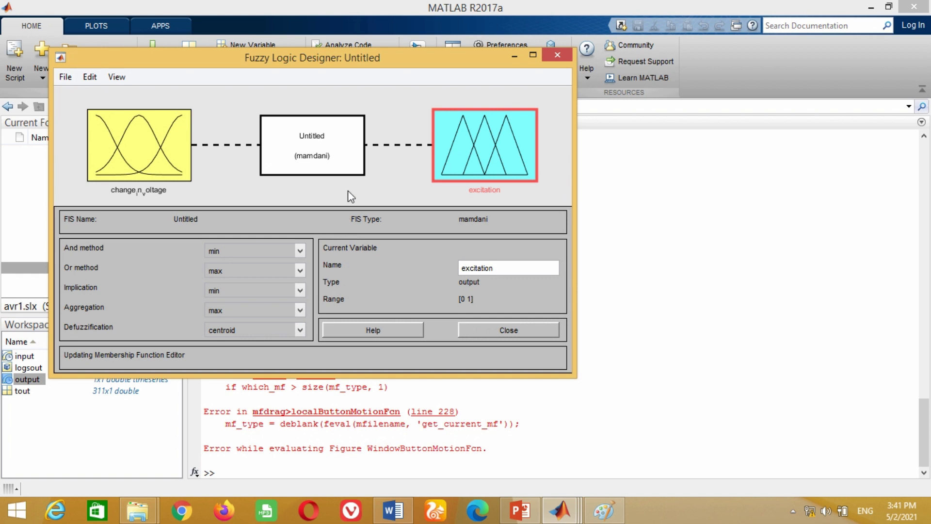
double_click(306, 149)
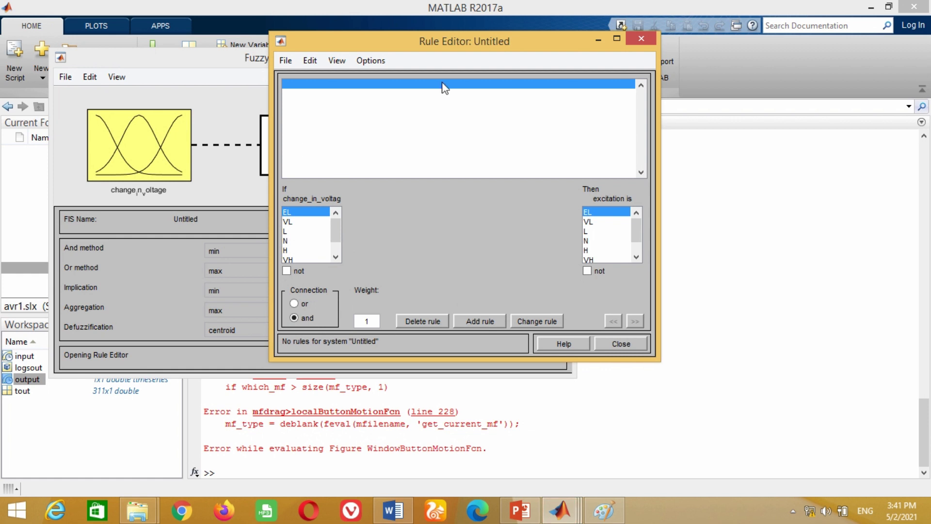
left_click_drag(534, 45, 498, 61)
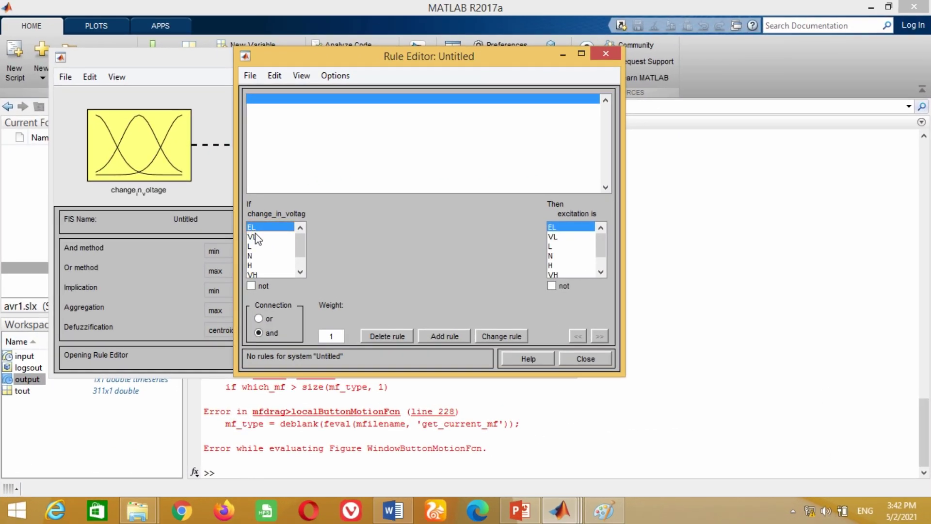
Step: Add two rules: if change_in_voltage is EL then excitation is EL, and if change_in_voltage is VL then excitation is VL
left_click(562, 228)
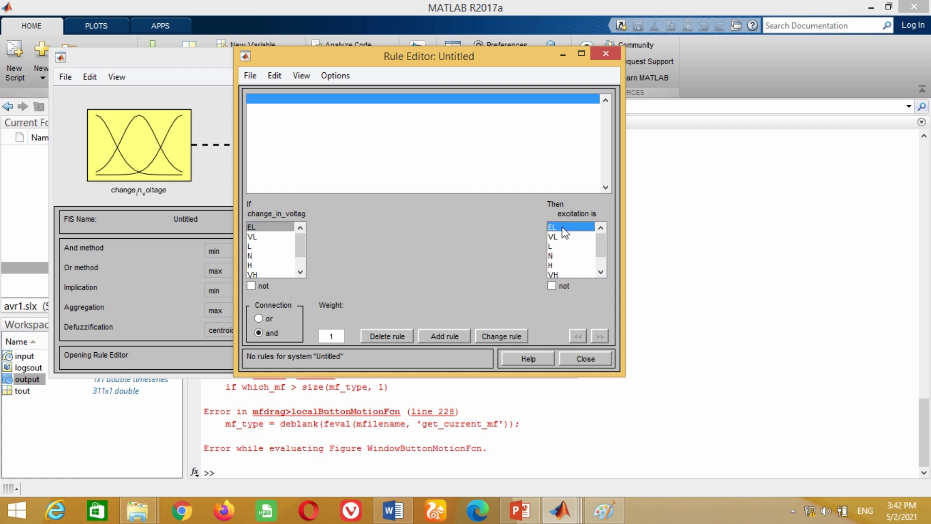
left_click(453, 335)
left_click(256, 237)
left_click(554, 237)
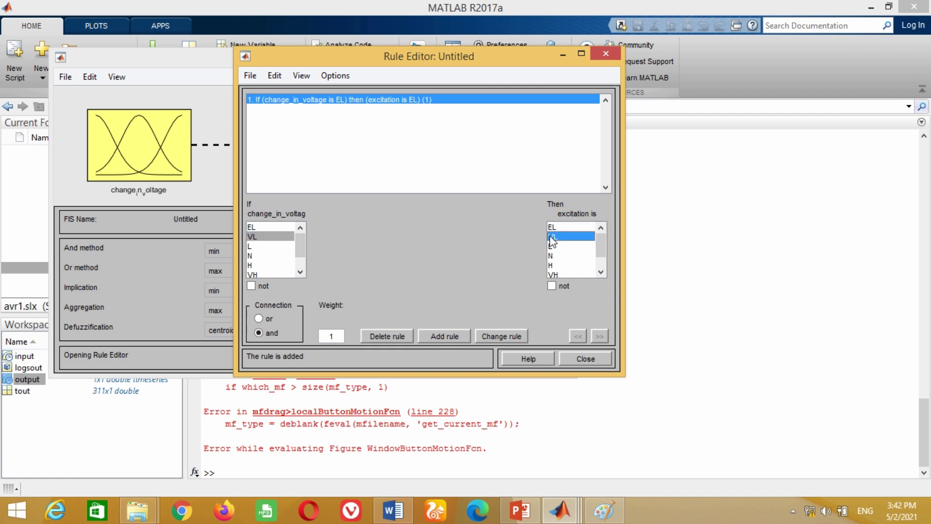
left_click(444, 336)
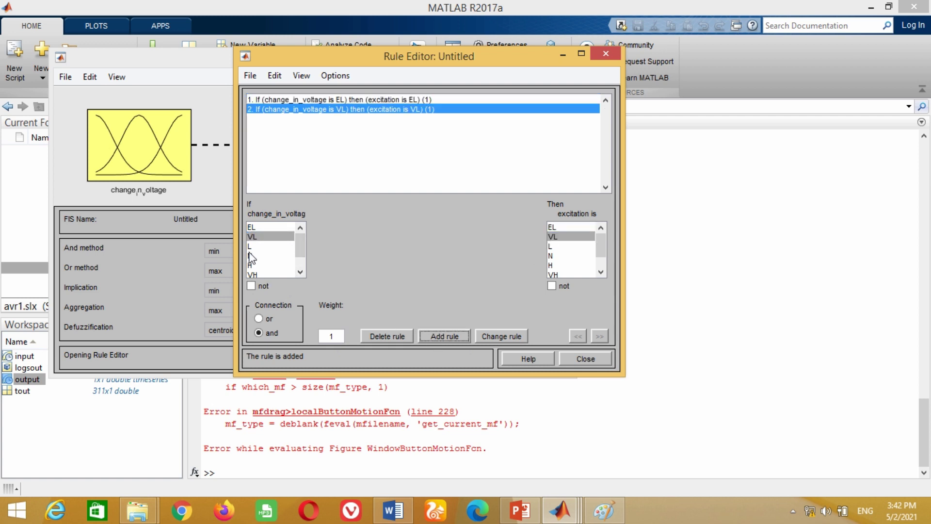
Step: Add two rules: if change_in_voltage is L then excitation is L, and if change_in_voltage is N then excitation is N
left_click(252, 247)
left_click(552, 246)
left_click(443, 336)
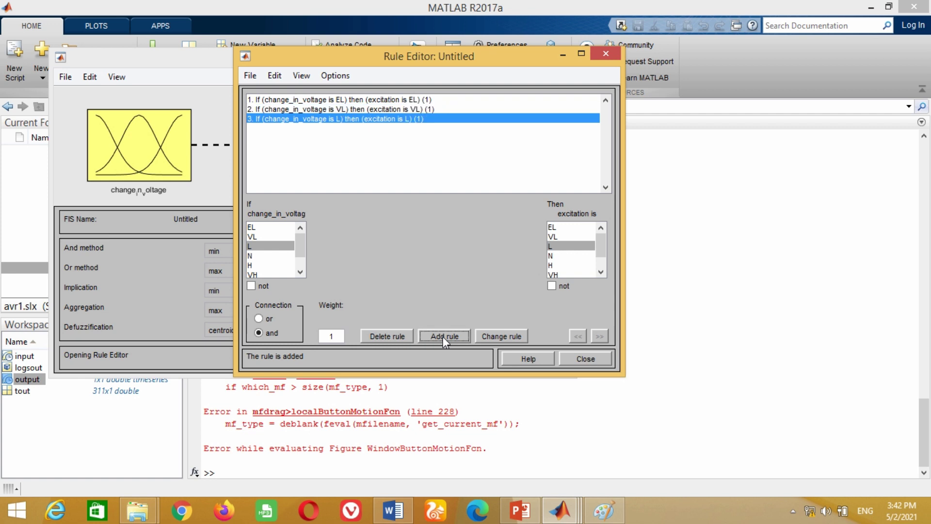
left_click(255, 255)
left_click(552, 256)
left_click(444, 335)
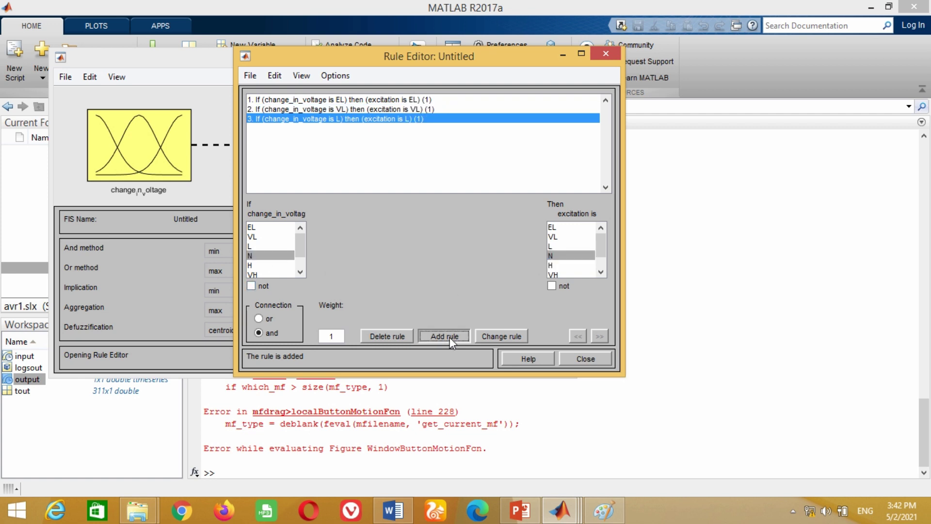
Step: Add two rules: if change_in_voltage is H then excitation is H, and if change_in_voltage is VH then excitation is VH
scroll(301, 245, "down", 1)
left_click(252, 245)
left_click(551, 265)
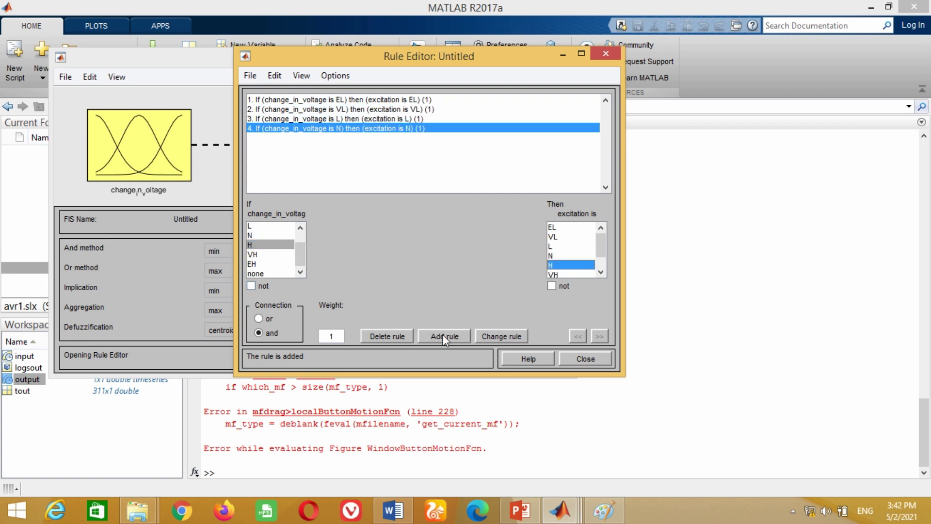
left_click(444, 335)
left_click(252, 254)
scroll(600, 252, "down", 1)
left_click(553, 254)
left_click(444, 335)
Step: Add the rule if change_in_voltage is EH then excitation is EH, and leave the Rule Editor
left_click(252, 264)
left_click(553, 263)
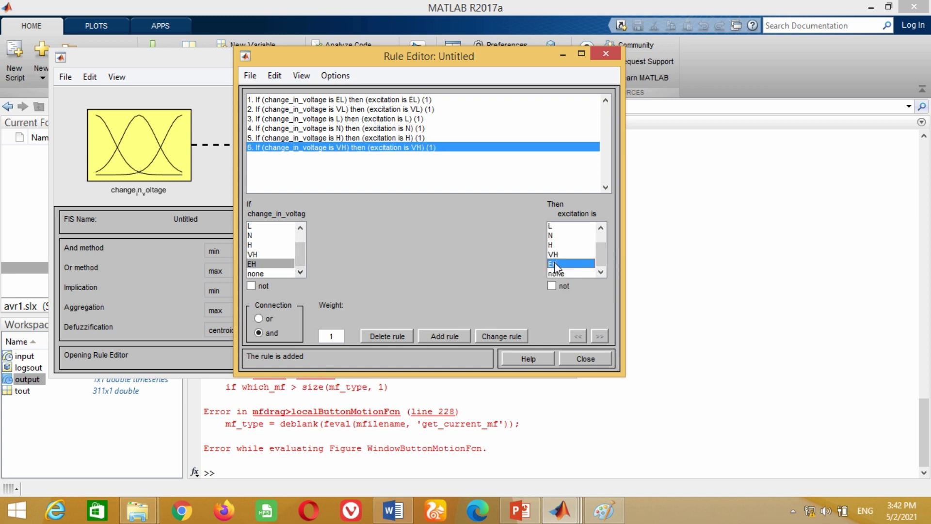
left_click(450, 334)
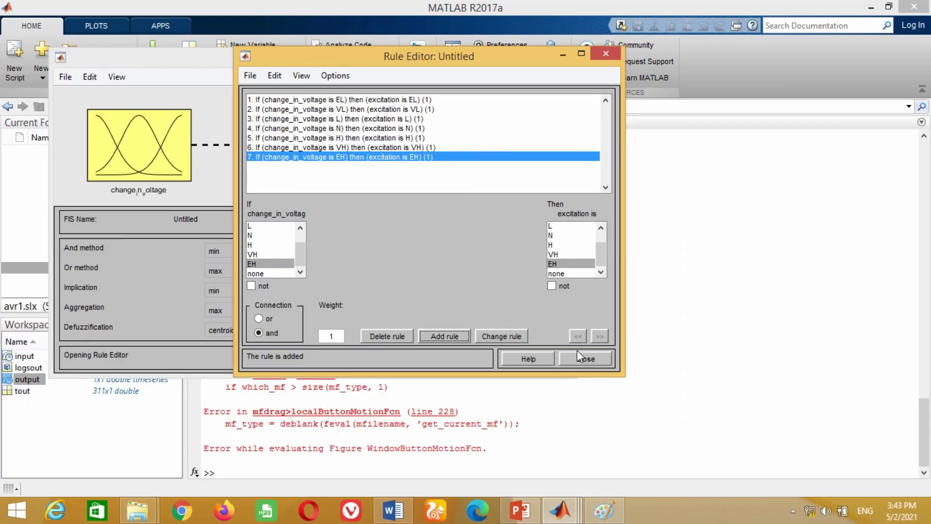
left_click(681, 477)
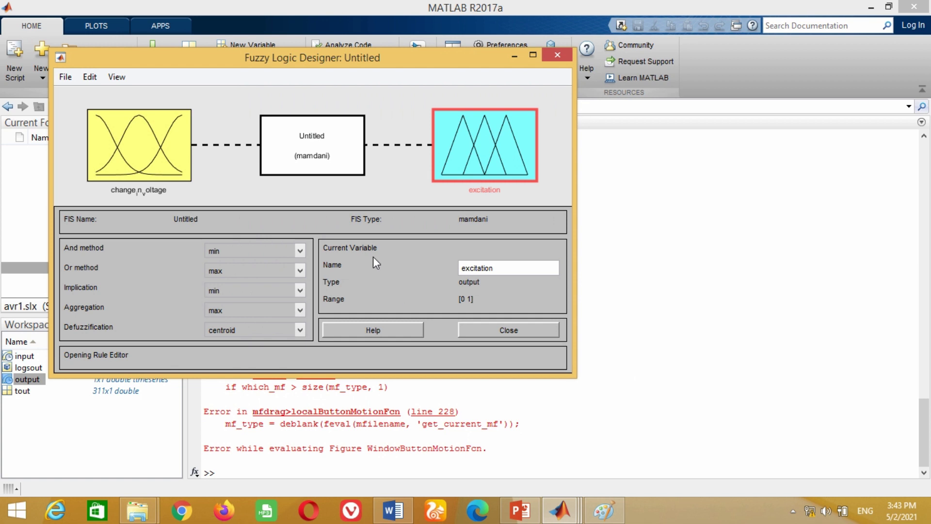
Step: Export the fuzzy system to the workspace under the variable name avr
left_click(68, 78)
mouse_move(117, 77)
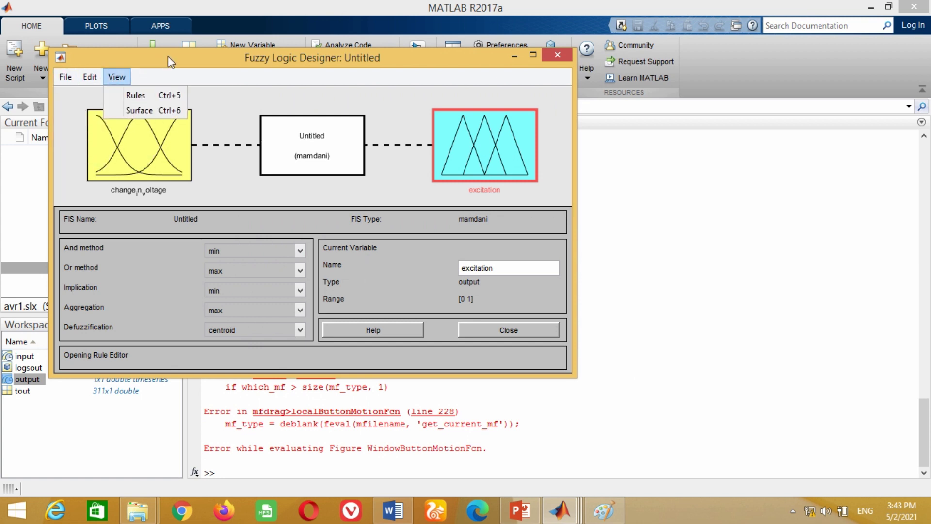
mouse_move(62, 74)
mouse_move(84, 126)
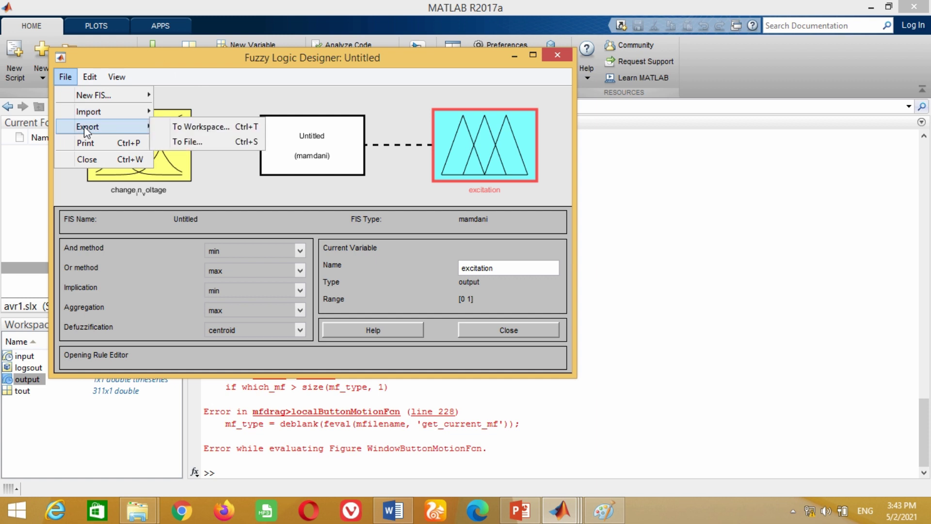
left_click(194, 128)
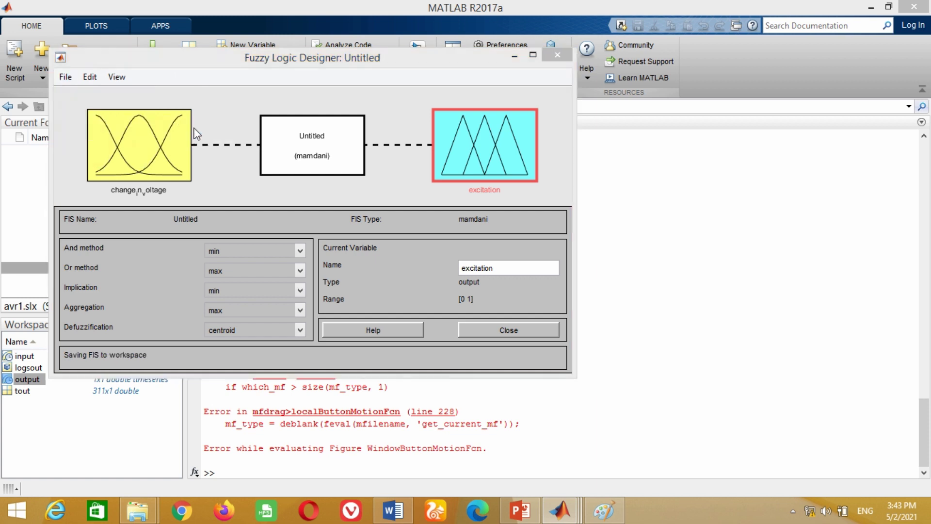
left_click(349, 231)
key("BackSpace")
key("BackSpace")
key("BackSpace")
key("BackSpace")
key("BackSpace")
key("BackSpace")
key("BackSpace")
key("BackSpace")
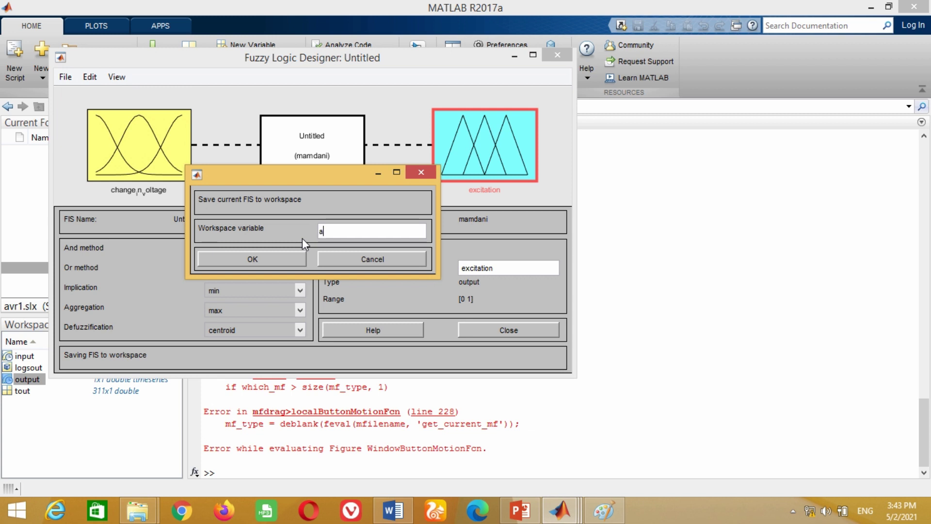
left_click(281, 258)
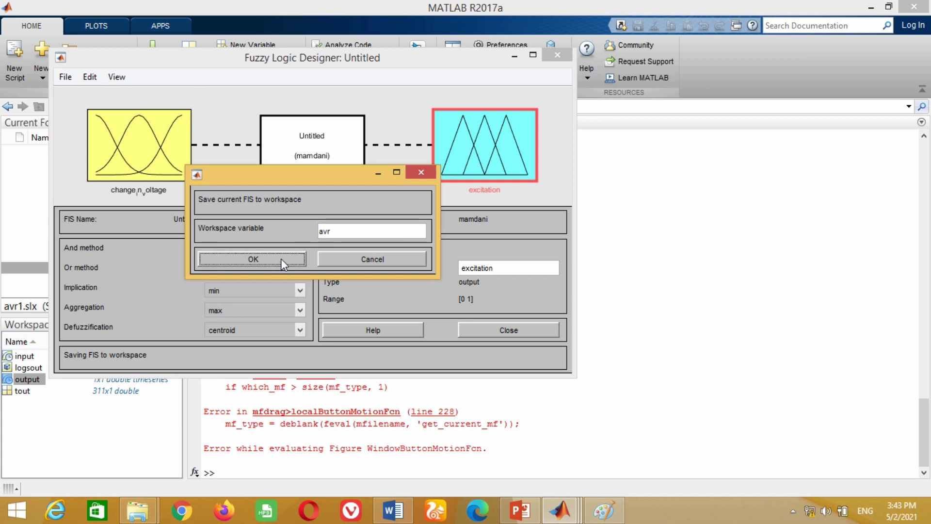
key("ctrl+3")
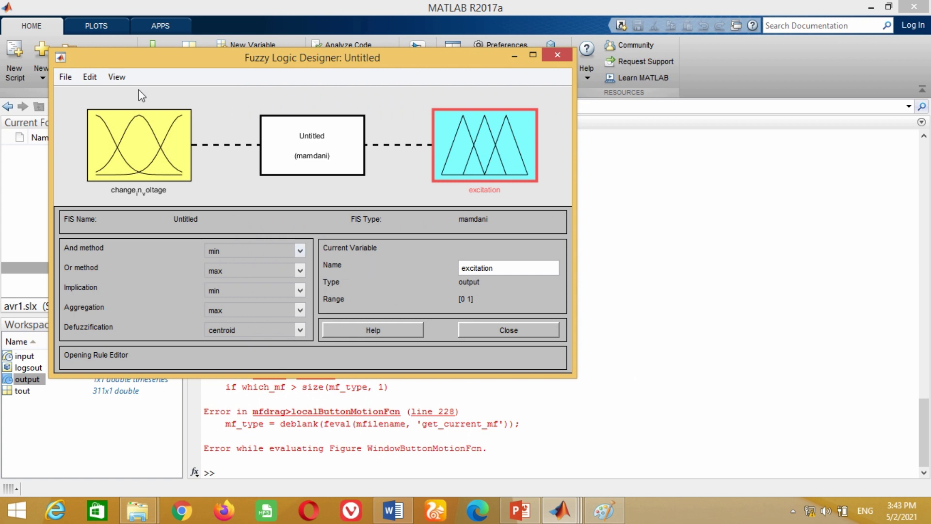
Step: Export the fuzzy system to a file named avr.fis in the MATLAB Programs folder on the Desktop
left_click(63, 78)
mouse_move(75, 126)
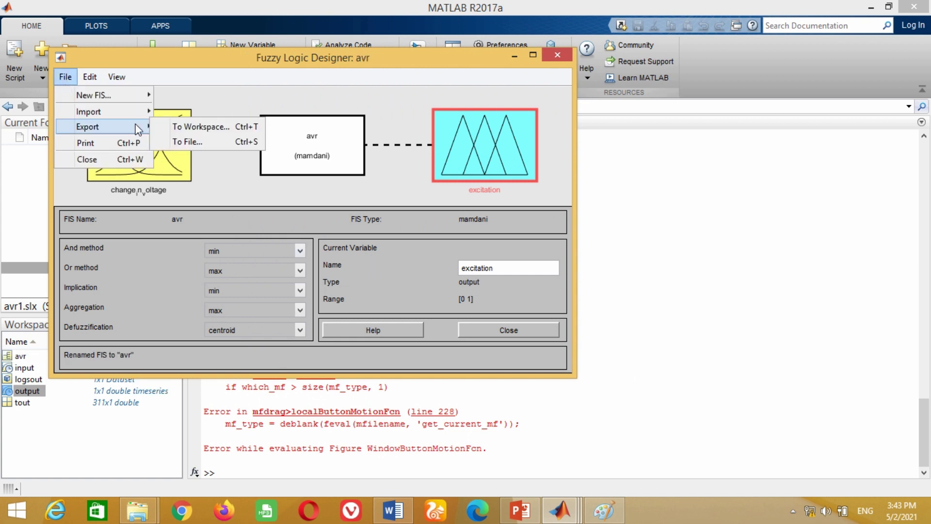
left_click(194, 142)
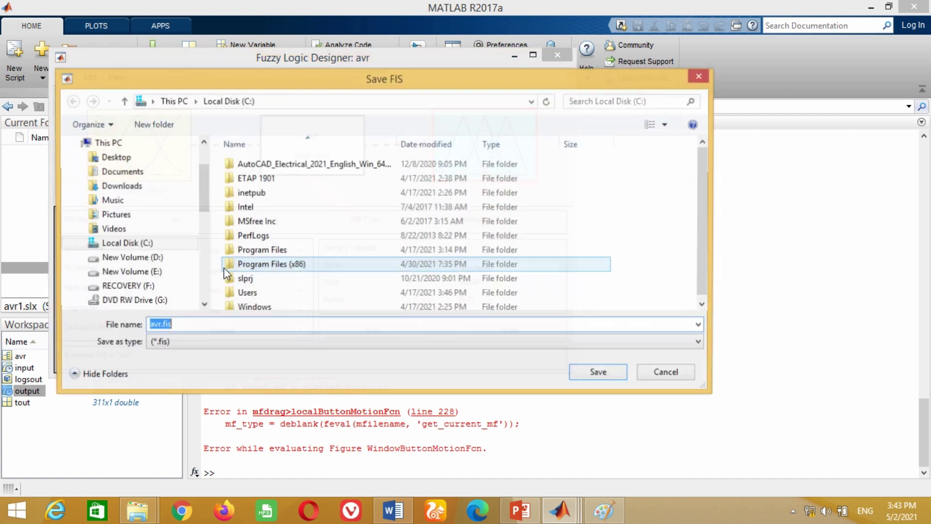
left_click(115, 157)
double_click(660, 221)
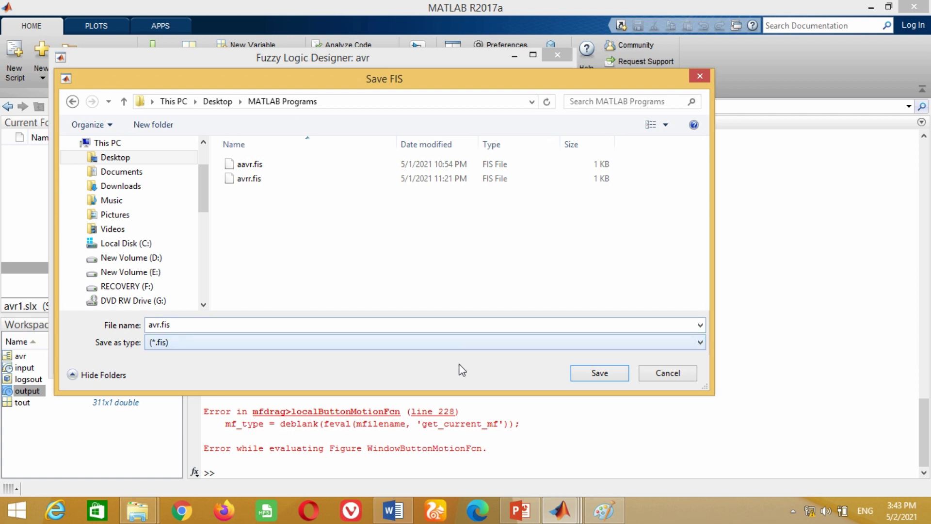
left_click(596, 376)
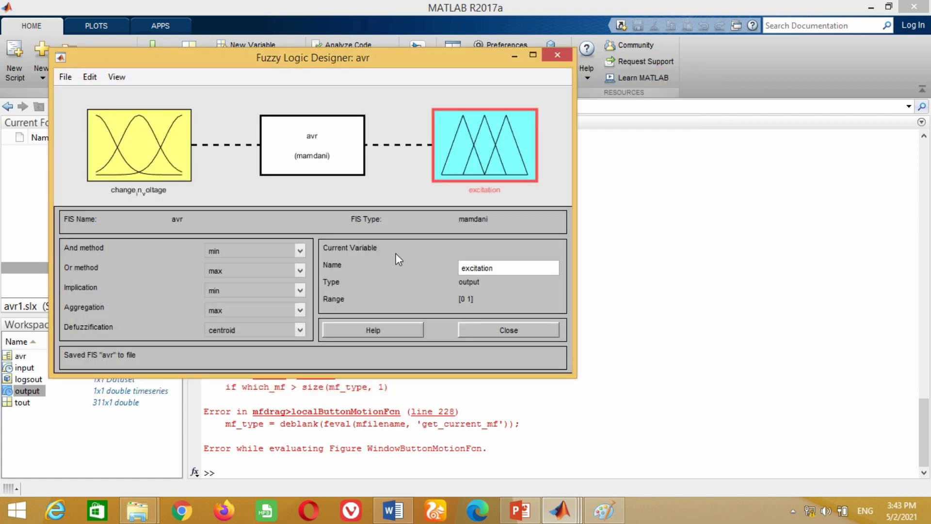
Step: Close the Fuzzy Logic Designer, saving over avr.fis in the Desktop's MATLAB Programs folder, and clear the Command Window with clc
left_click(487, 326)
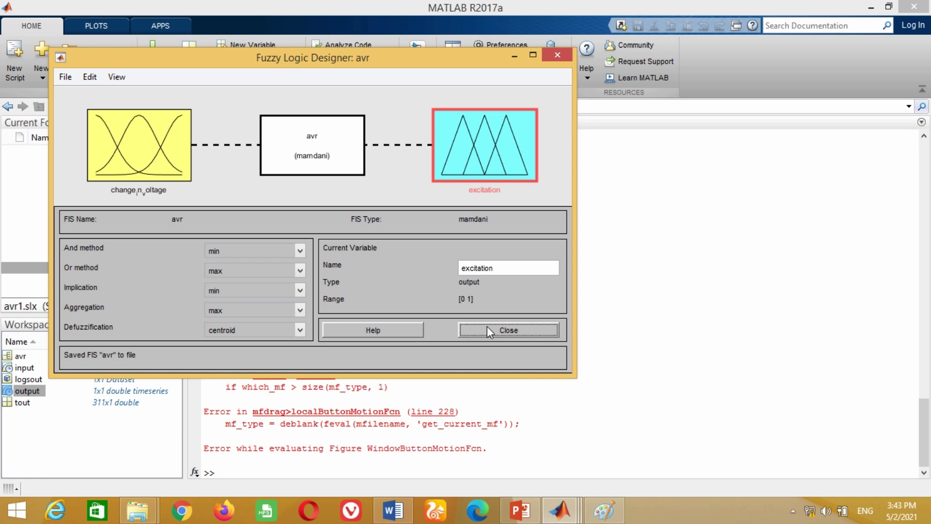
left_click(267, 209)
left_click(116, 157)
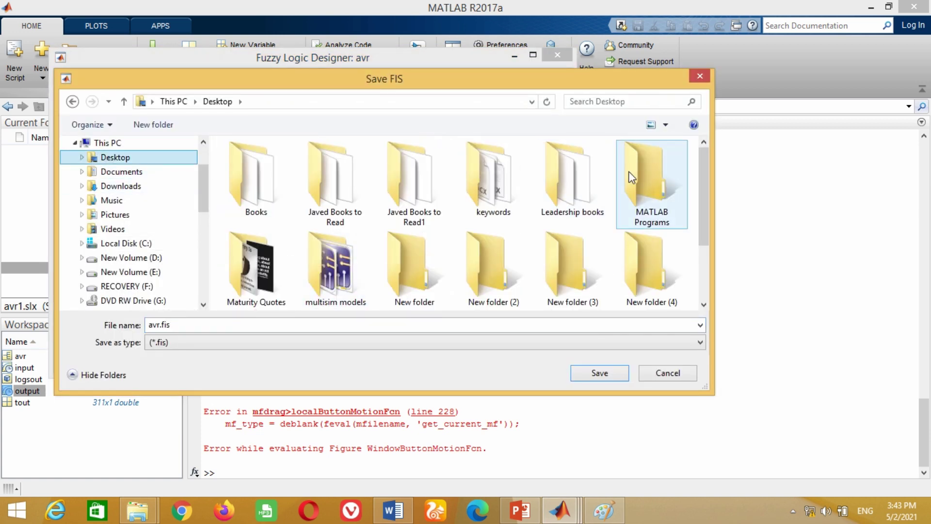
double_click(630, 170)
left_click(587, 374)
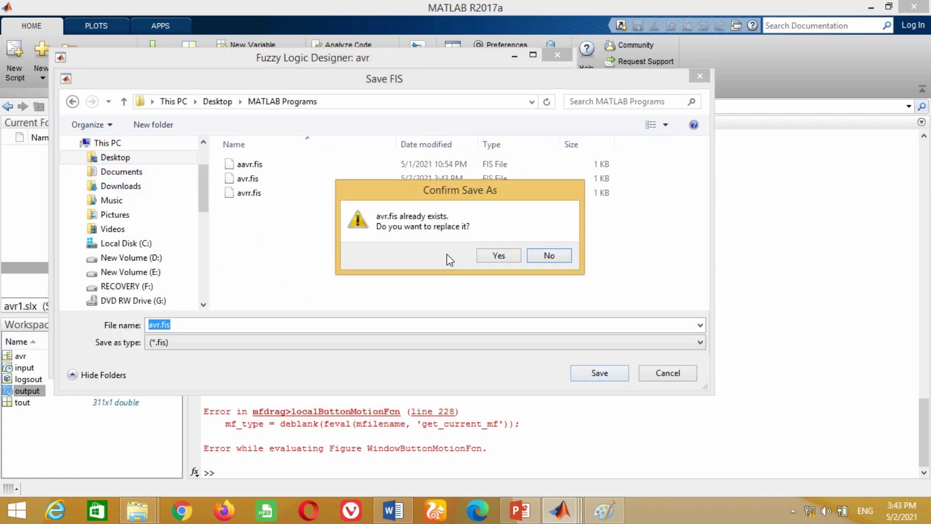
left_click(495, 252)
type("clc")
key("Return")
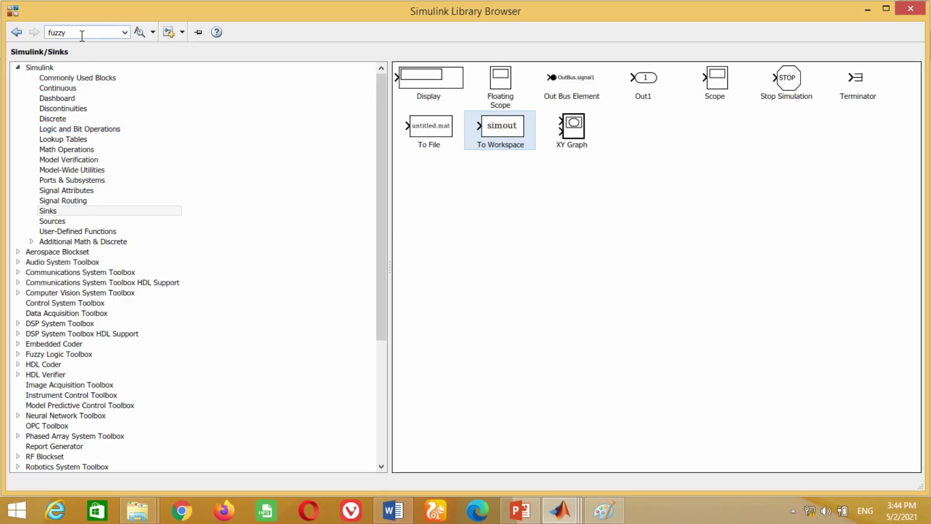
Step: Search the Simulink library for fuzzy and add the Fuzzy Logic Controller block to the avr1 model
left_click(80, 32)
type("fuzzy")
double_click(80, 32)
type("fuzzy")
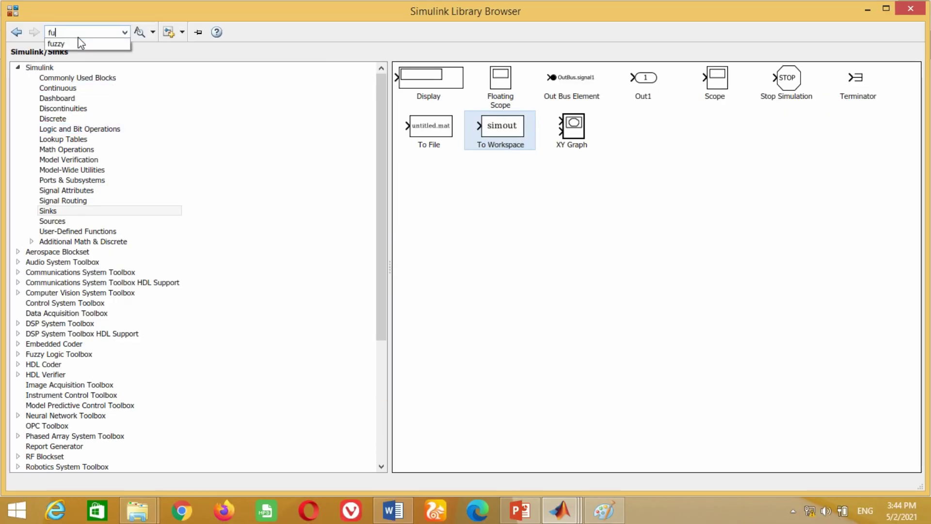
key("Return")
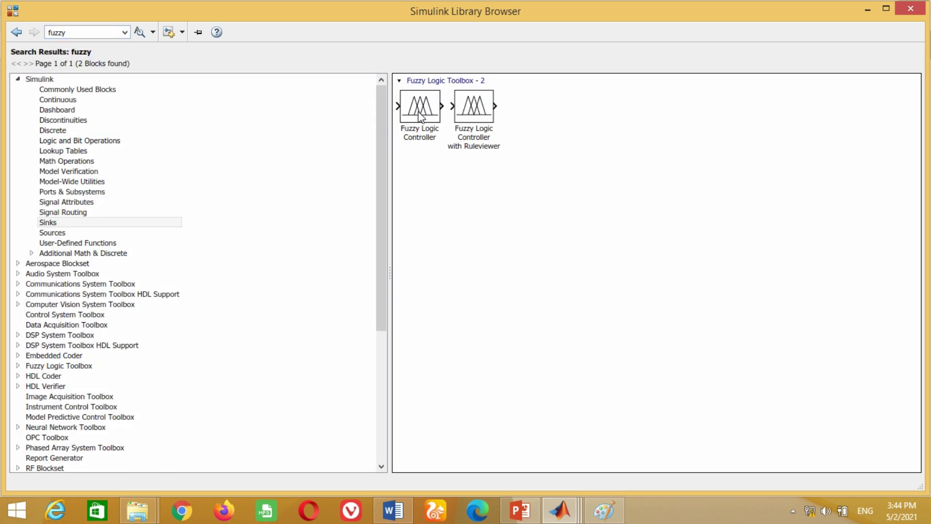
right_click(420, 117)
left_click(451, 121)
Step: Replace the block between Add and Amplifier in the avr1 model with the Fuzzy Logic Controller block
mouse_move(561, 518)
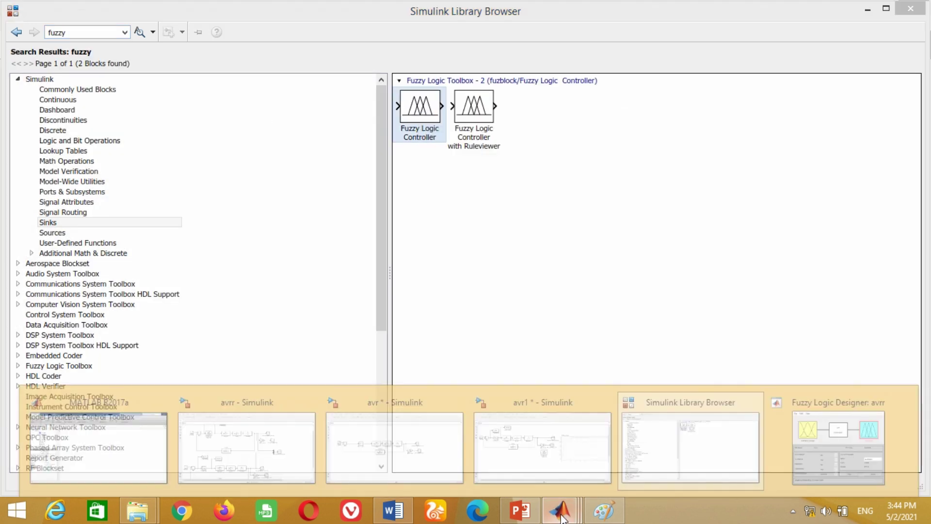
left_click(555, 437)
left_click_drag(466, 301, 146, 194)
left_click(147, 192)
key("Delete")
left_click(141, 306)
Step: Set the Fuzzy Logic Controller block's FIS name to avr and apply it
double_click(145, 194)
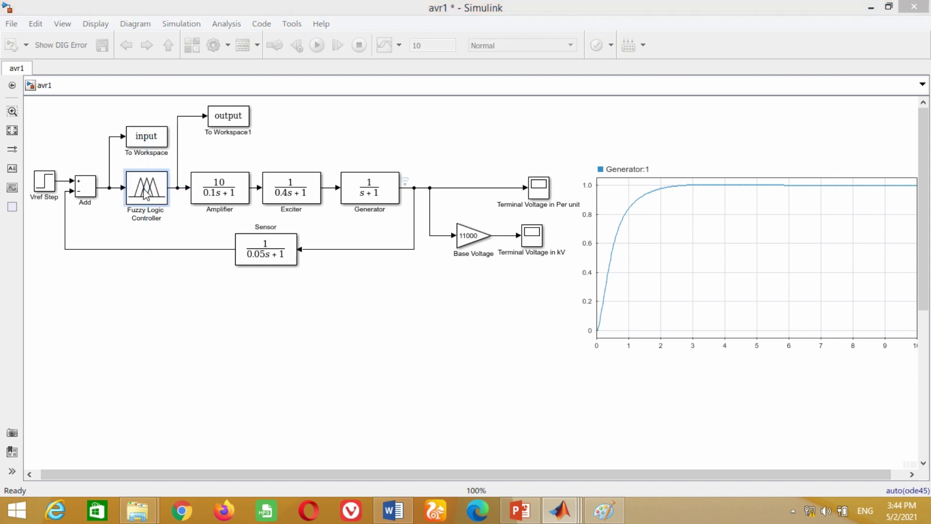
left_click_drag(206, 125, 275, 128)
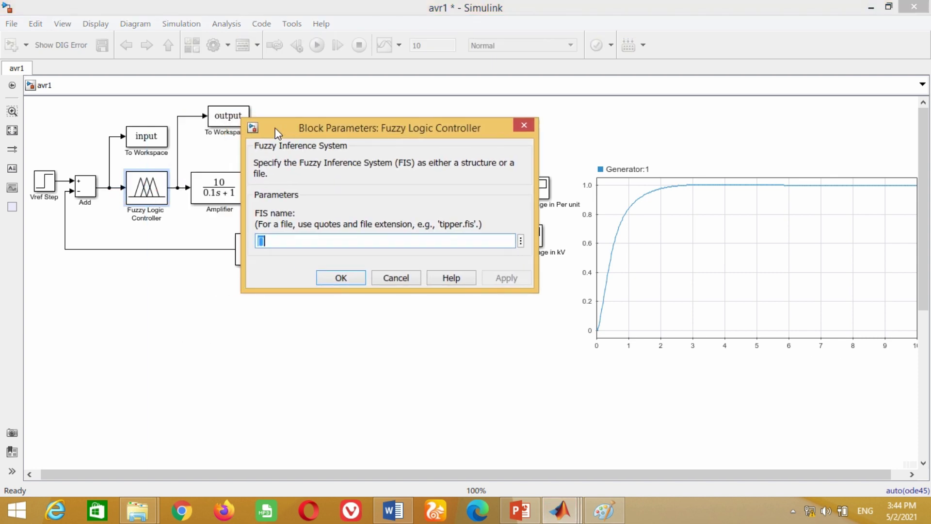
type("avr")
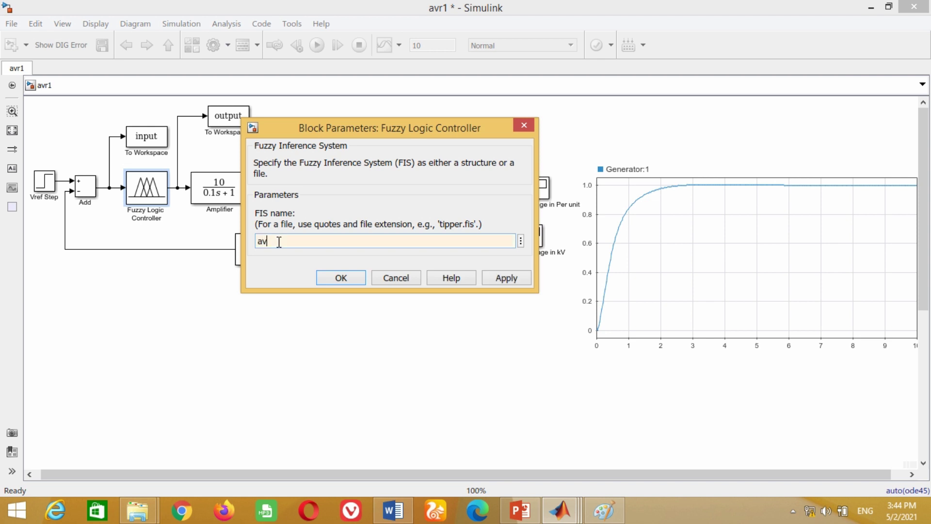
left_click(507, 277)
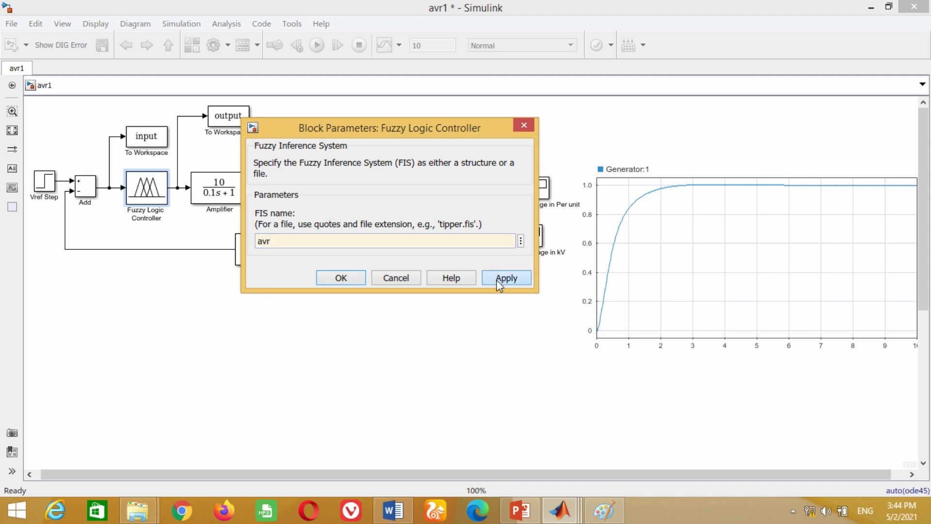
left_click(273, 274)
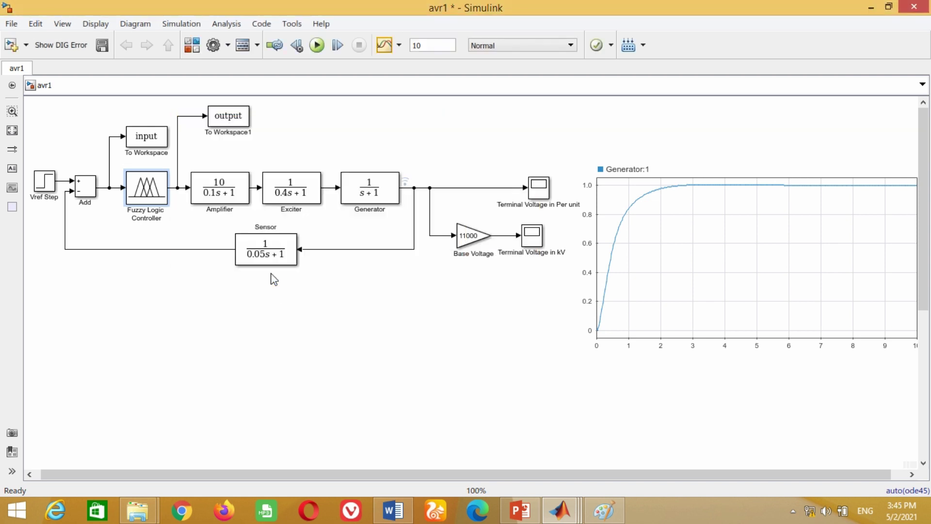
Step: Run the avr1 simulation with the fuzzy controller and select the Generator response plot
left_click(226, 290)
left_click(317, 45)
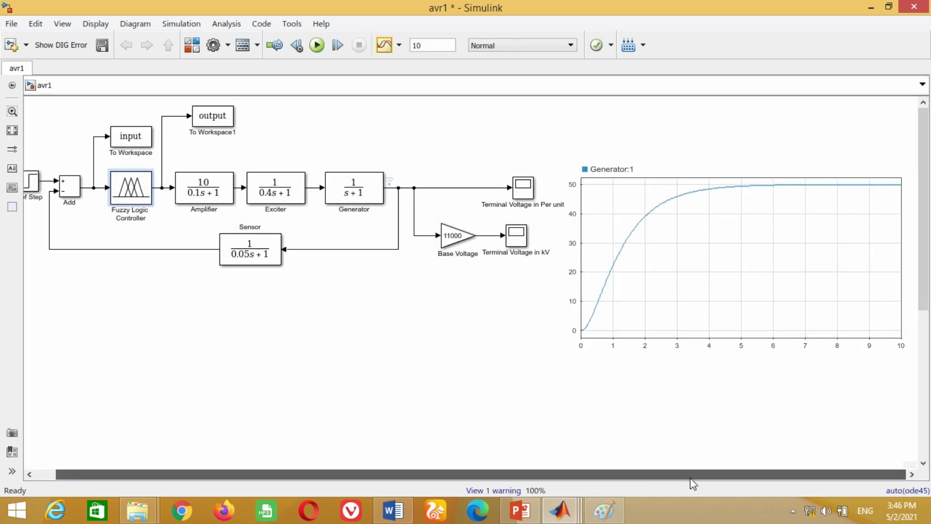
left_click(662, 278)
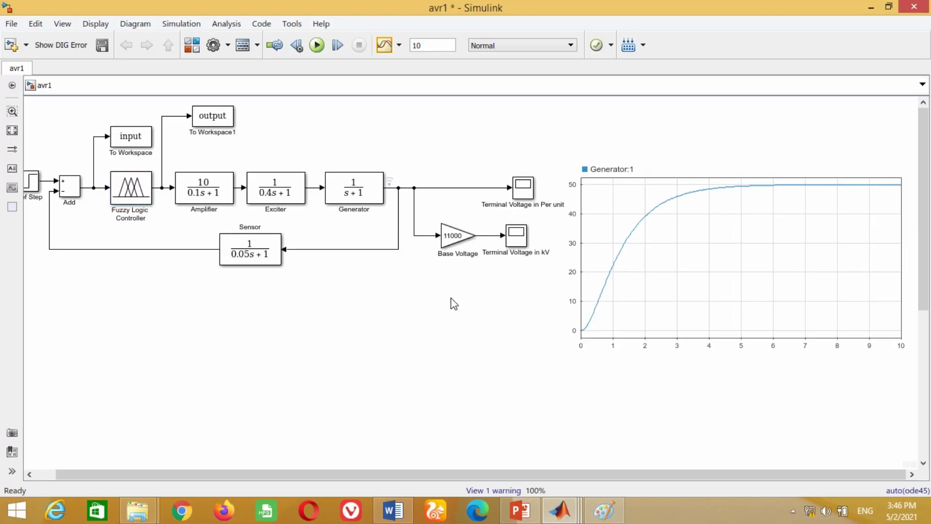
Step: Switch to the MATLAB Command Window and reopen the avr fuzzy system with the command fuzzy avr
key("alt+Tab")
type("fu")
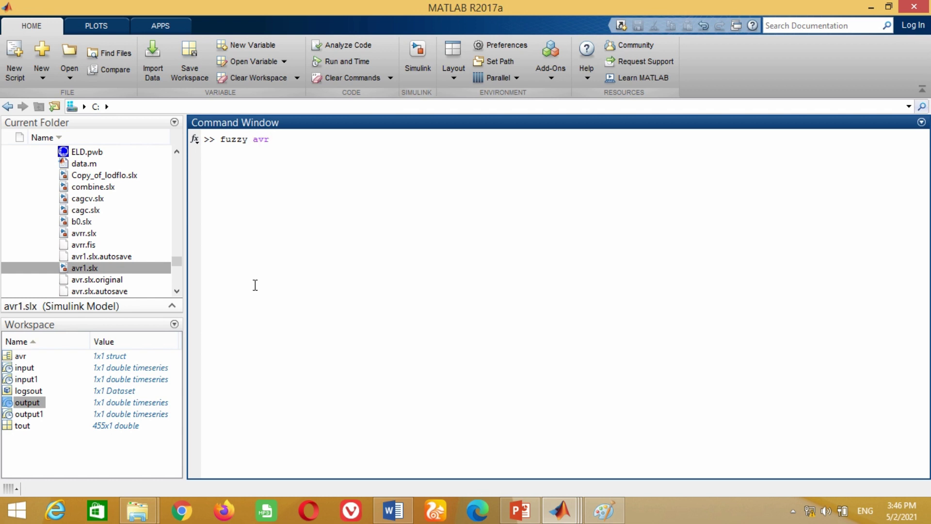
type("zzy avr")
key("Return")
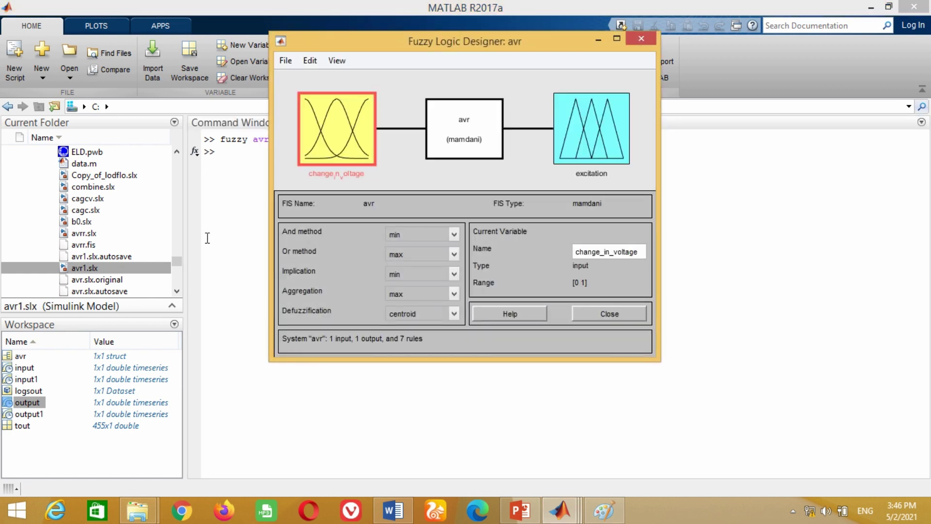
left_click_drag(394, 49, 339, 101)
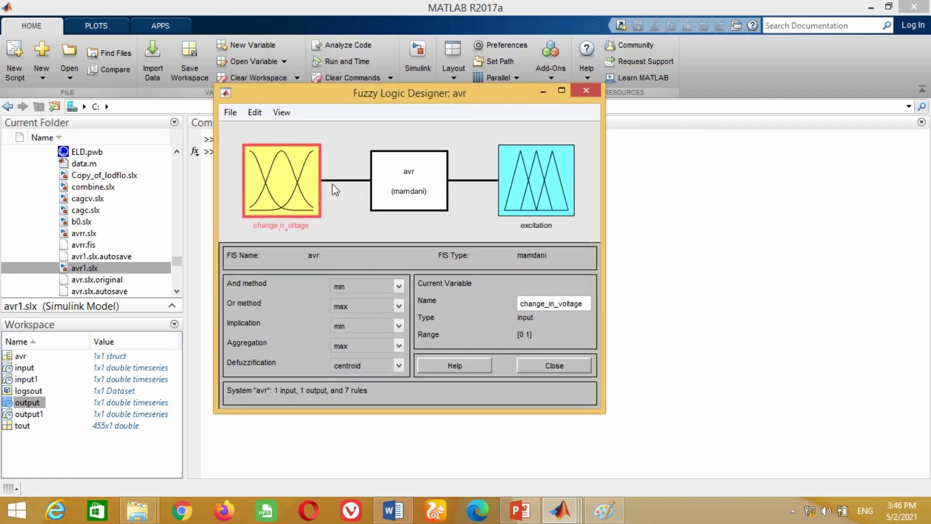
Step: Set the range of the excitation output to [0 5] and close the Membership Function Editor
double_click(534, 194)
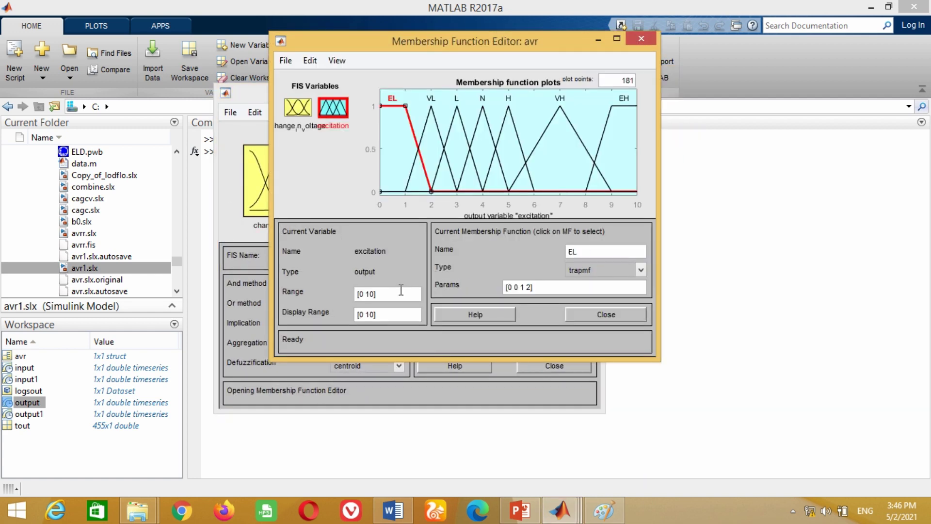
double_click(367, 293)
type("5")
key("Return")
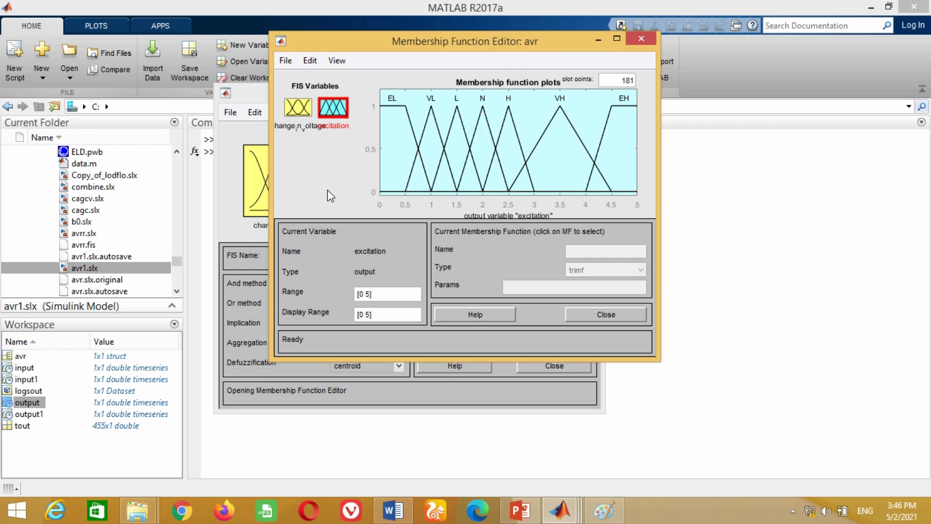
left_click(605, 315)
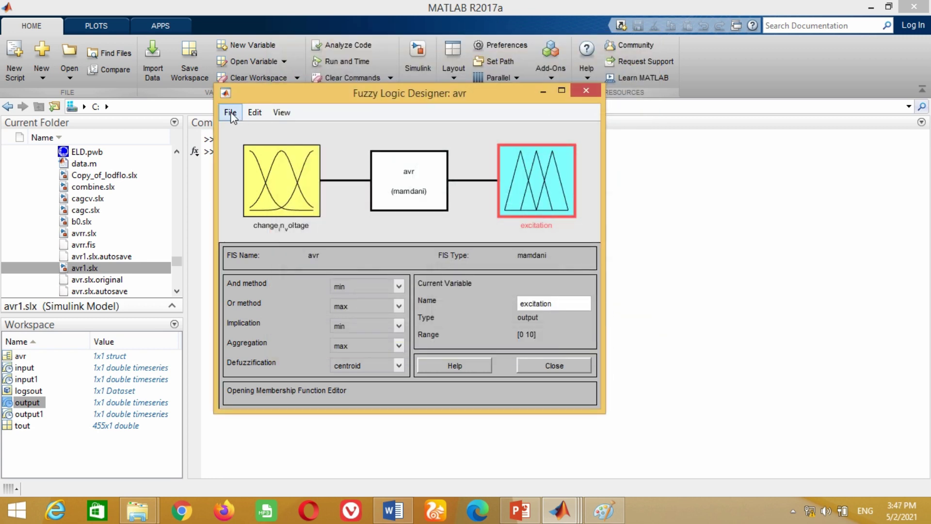
Step: Export the updated fuzzy system to the workspace variable avr
left_click(231, 113)
left_click(356, 164)
left_click(353, 296)
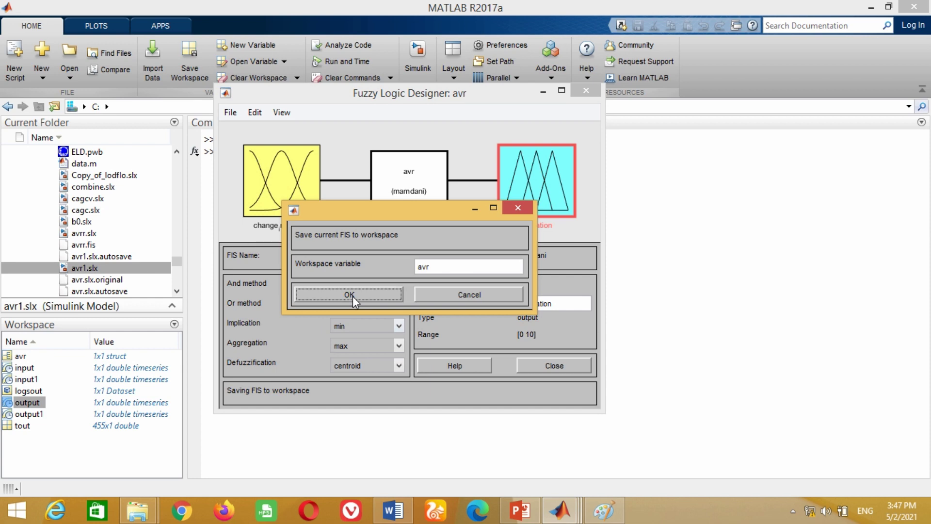
Step: Export the updated fuzzy system to file, replacing avr.fis in the Desktop's MATLAB Programs folder
left_click(233, 113)
mouse_move(283, 162)
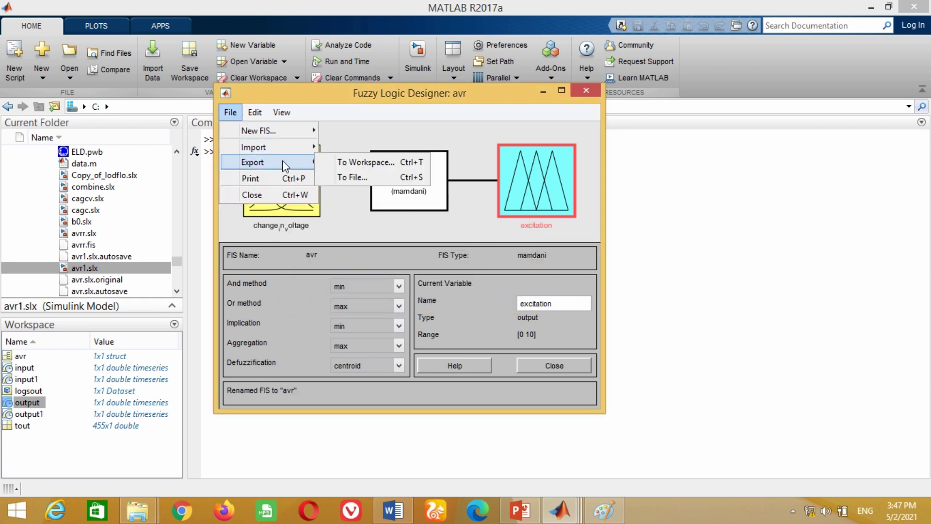
left_click(351, 178)
left_click(280, 193)
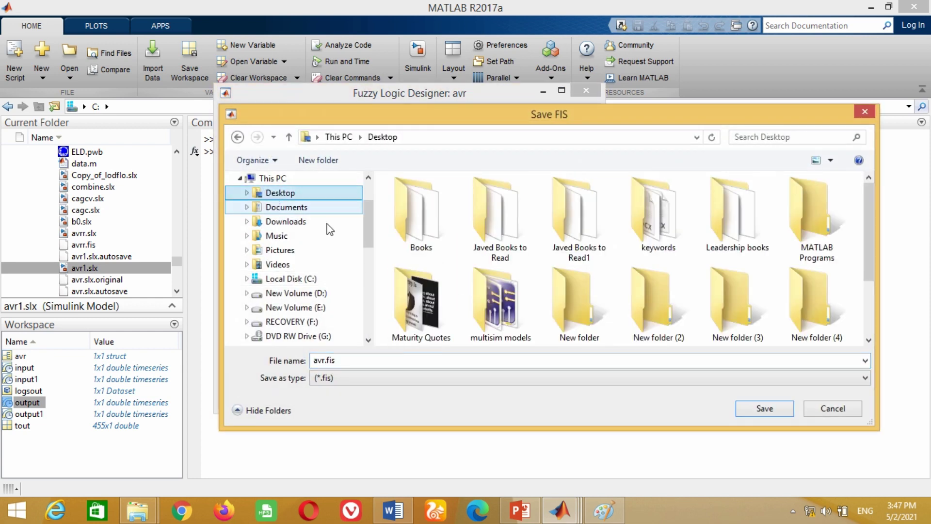
double_click(816, 215)
left_click(765, 408)
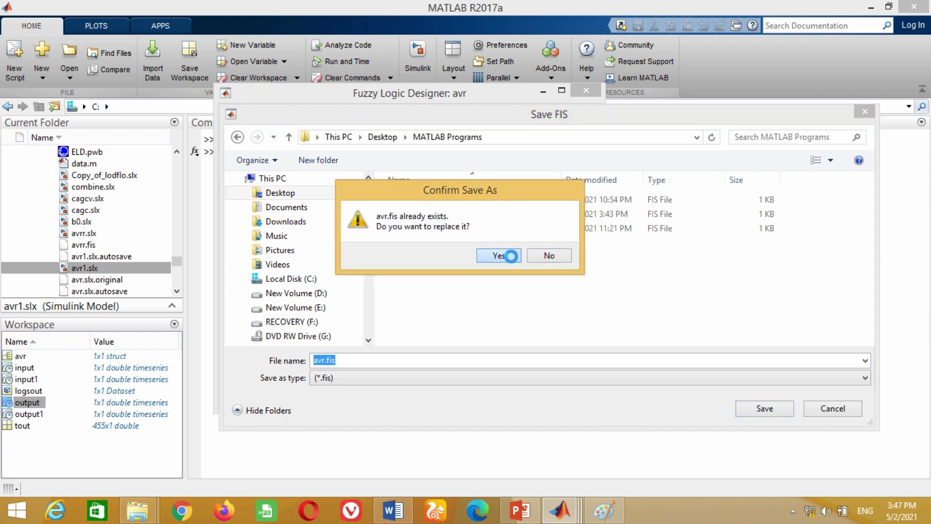
left_click(511, 256)
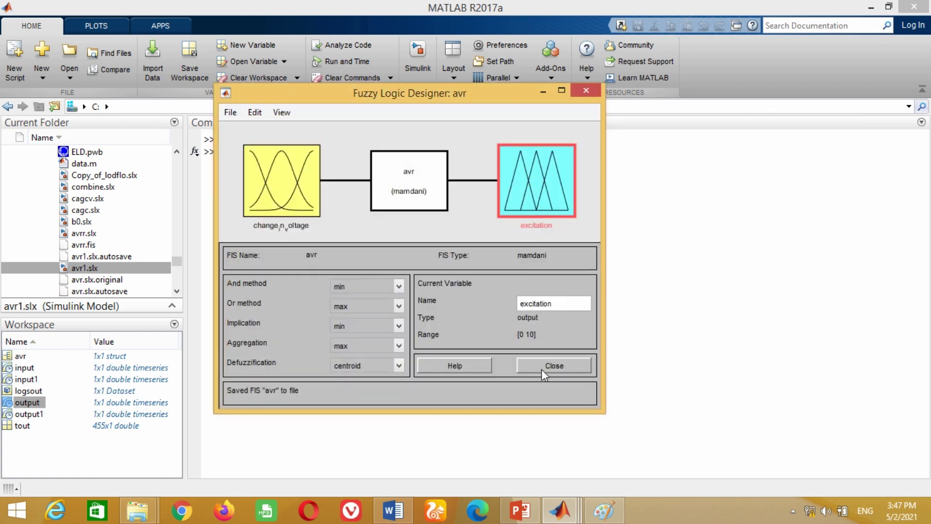
Step: Minimize the Fuzzy Logic Designer, rerun the avr1 simulation with the updated fuzzy system and select the Generator response plot
left_click(544, 91)
left_click(318, 46)
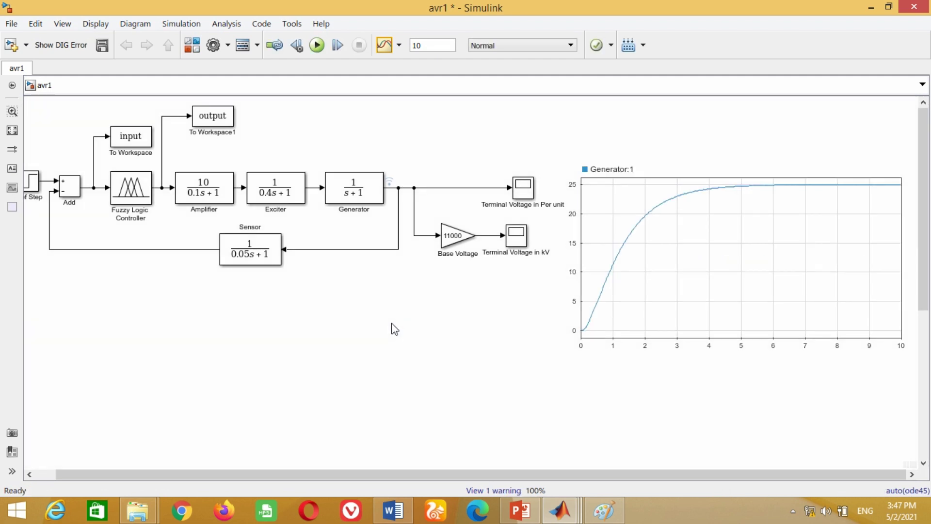
left_click(620, 298)
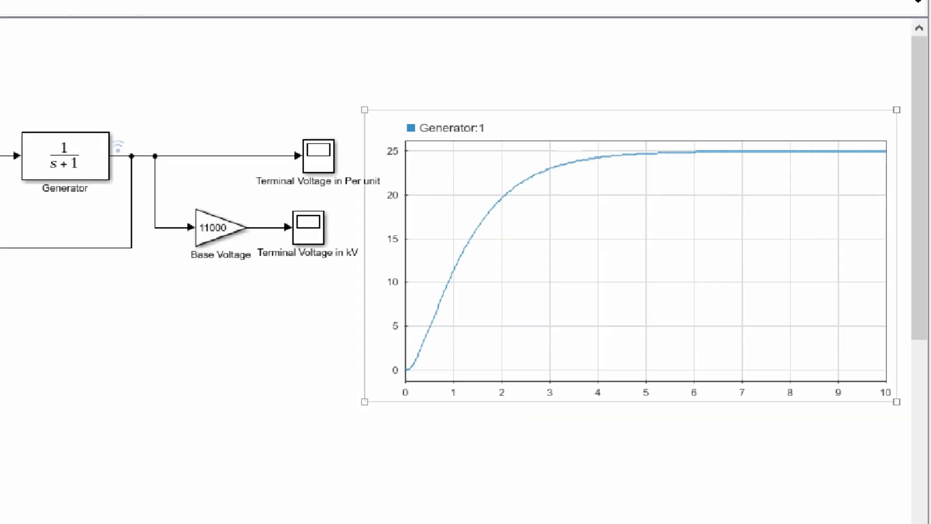
mouse_move(375, 127)
left_mouse_down()
mouse_move(458, 322)
mouse_move(491, 449)
left_mouse_up()
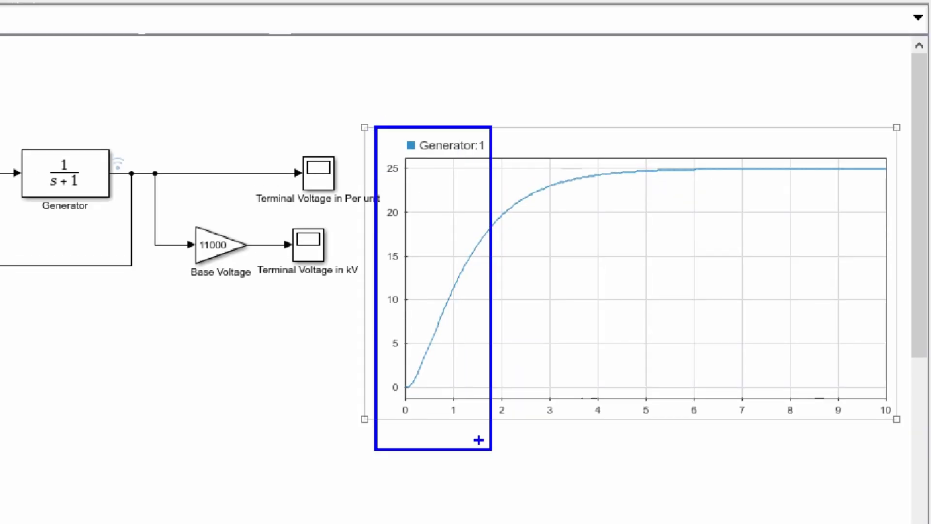
left_click_drag(373, 149, 902, 211)
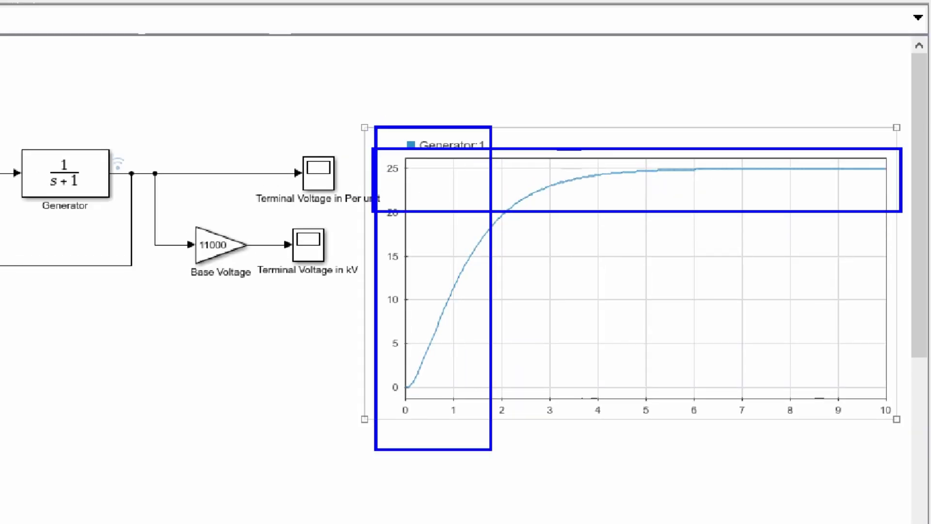